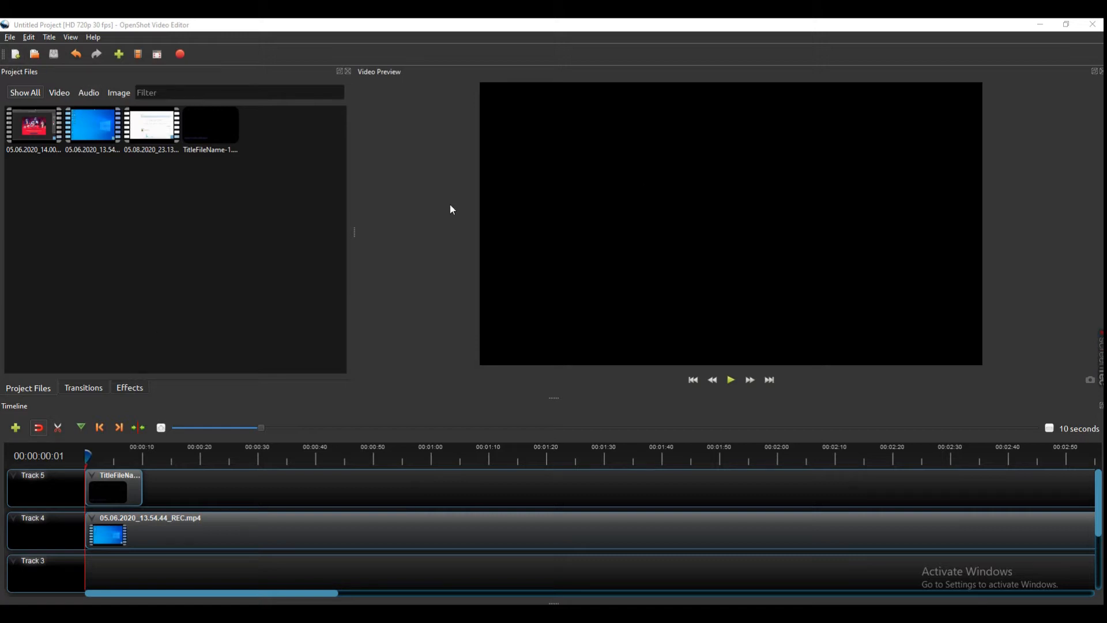
Create a new, empty video project
{"action": "left_click", "coordinate": [10, 37]}
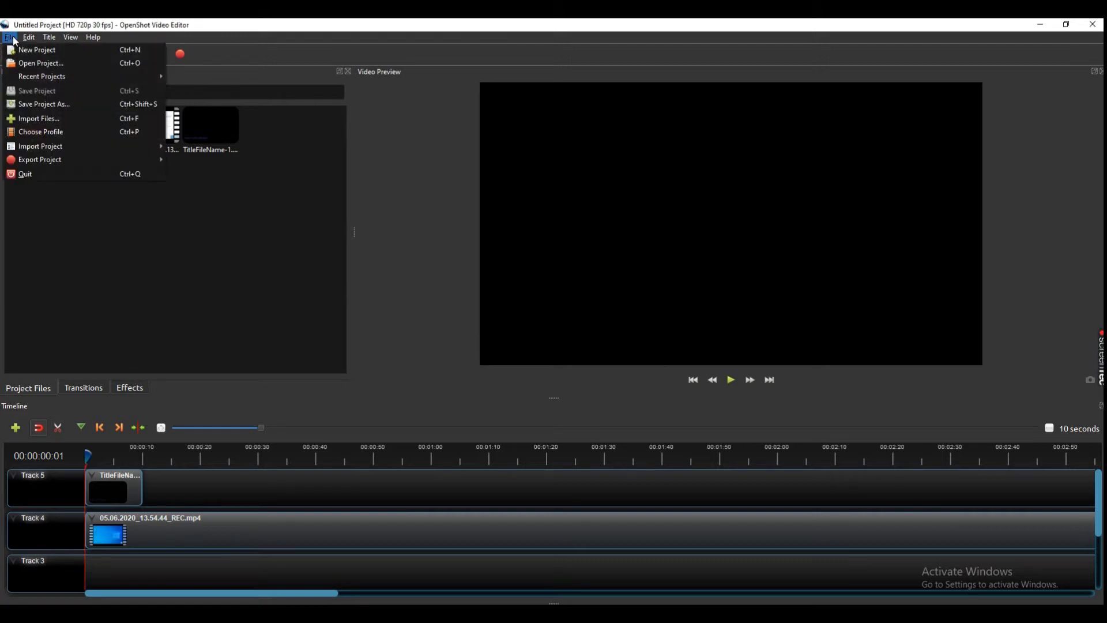
{"action": "left_click", "coordinate": [43, 49]}
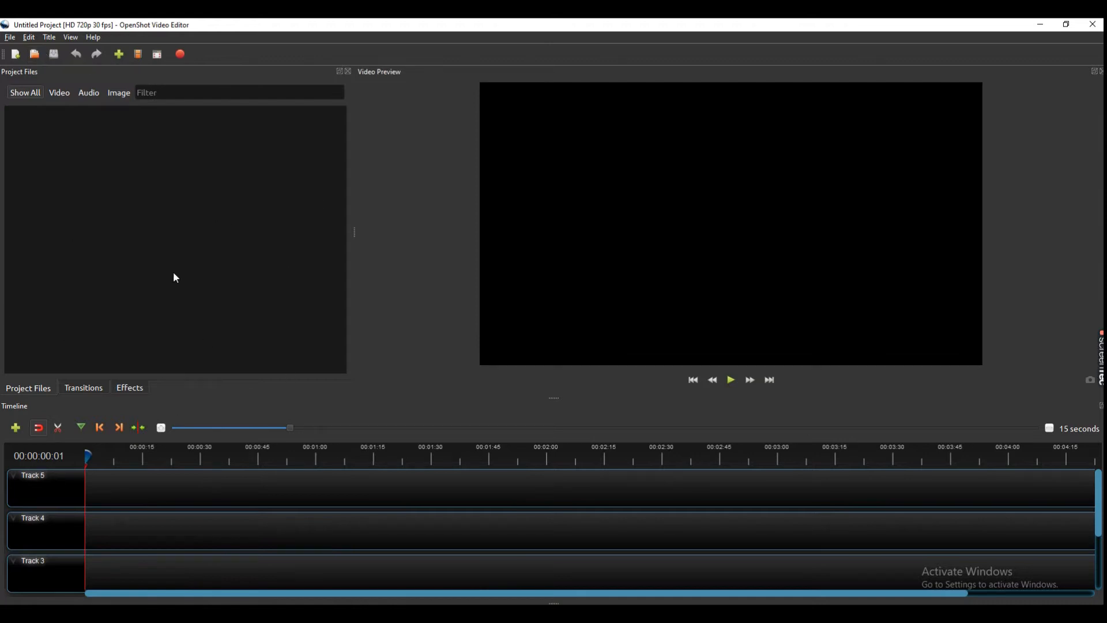
{"action": "left_click", "coordinate": [10, 38]}
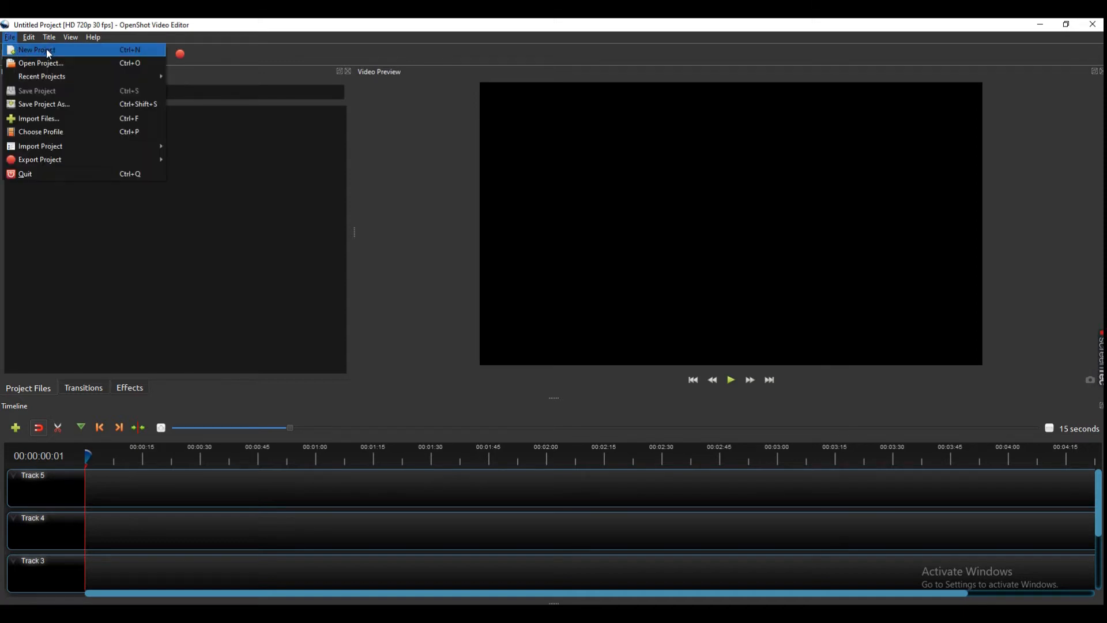
{"action": "left_click", "coordinate": [195, 235]}
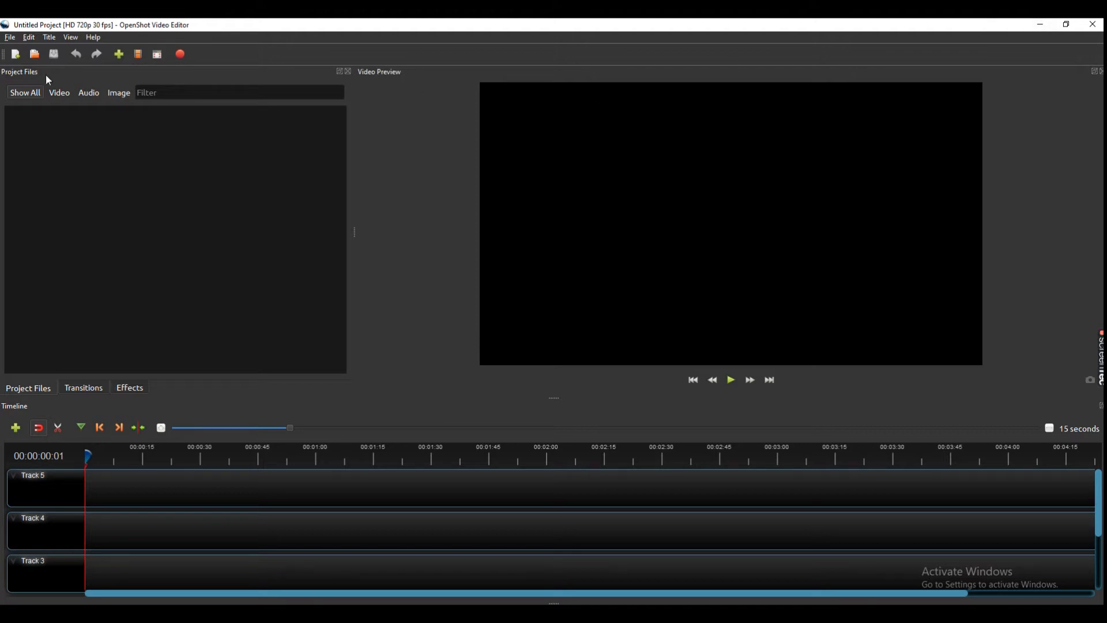
{"action": "left_click", "coordinate": [10, 40]}
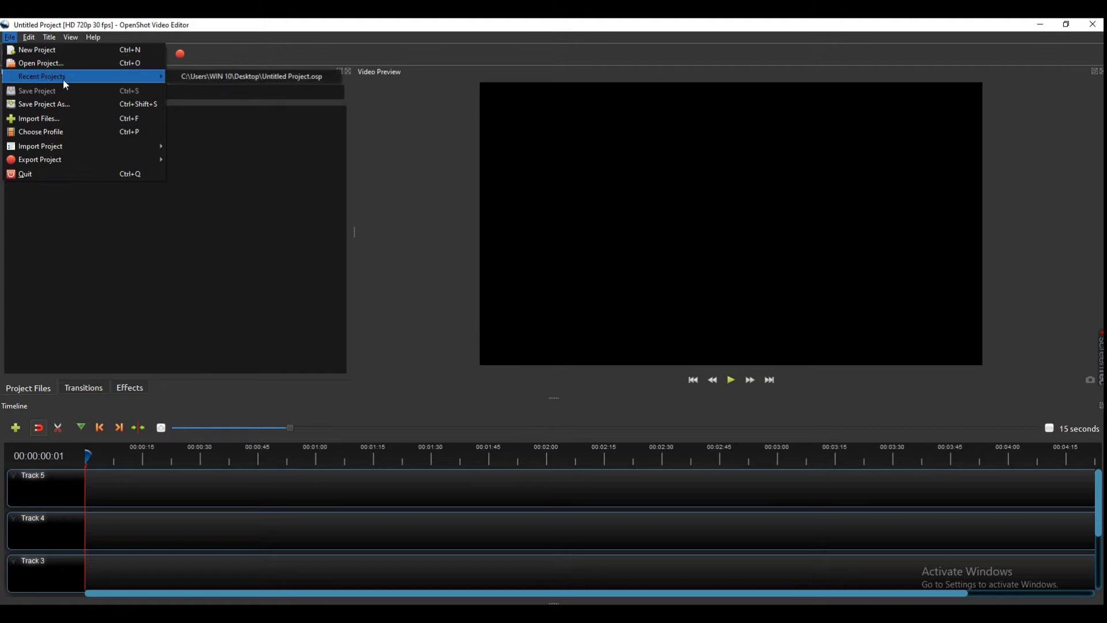
{"action": "left_click", "coordinate": [121, 197]}
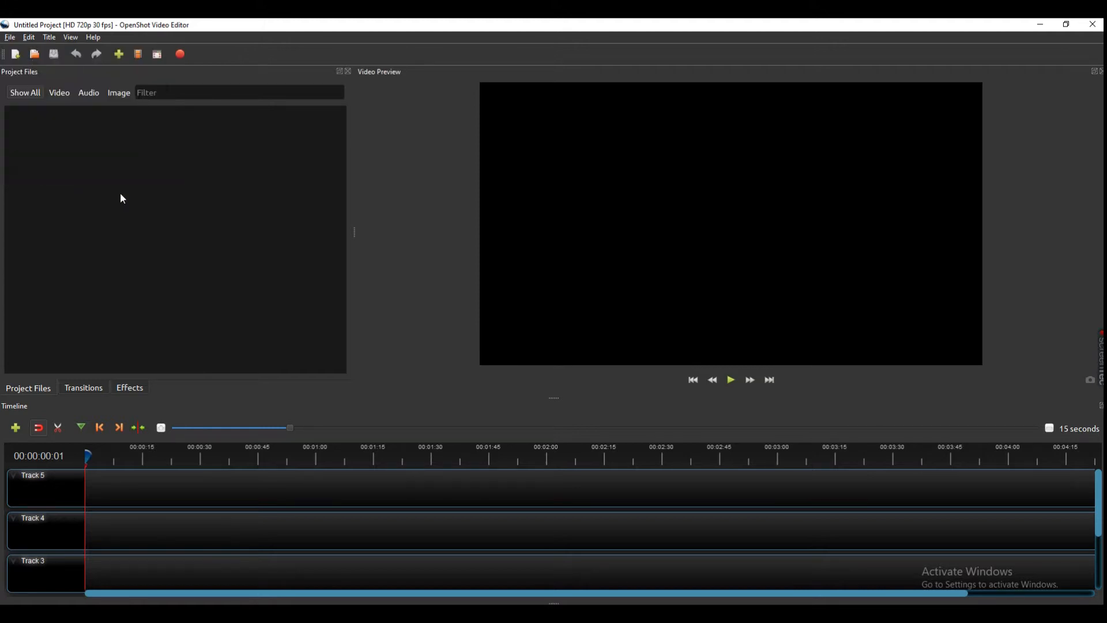
Switch to File Explorer and import keyword research.mp4 from the youtube folder's row matrial > keyword rearch subfolder into the project files
{"action": "left_click", "coordinate": [1041, 24]}
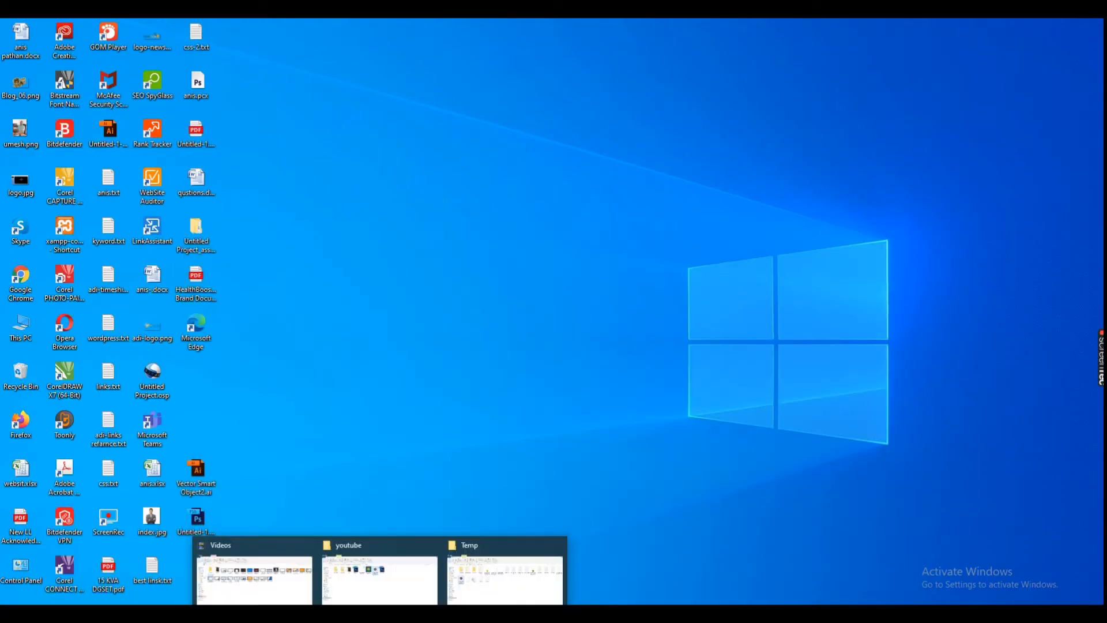
{"action": "left_click", "coordinate": [367, 600]}
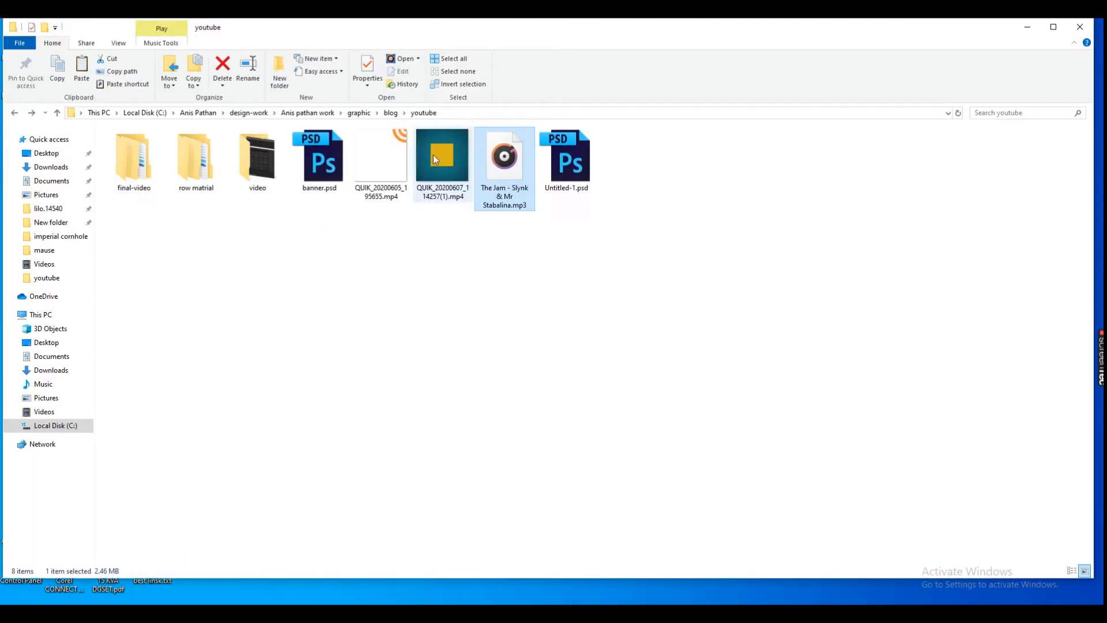
{"action": "double_click", "coordinate": [190, 174]}
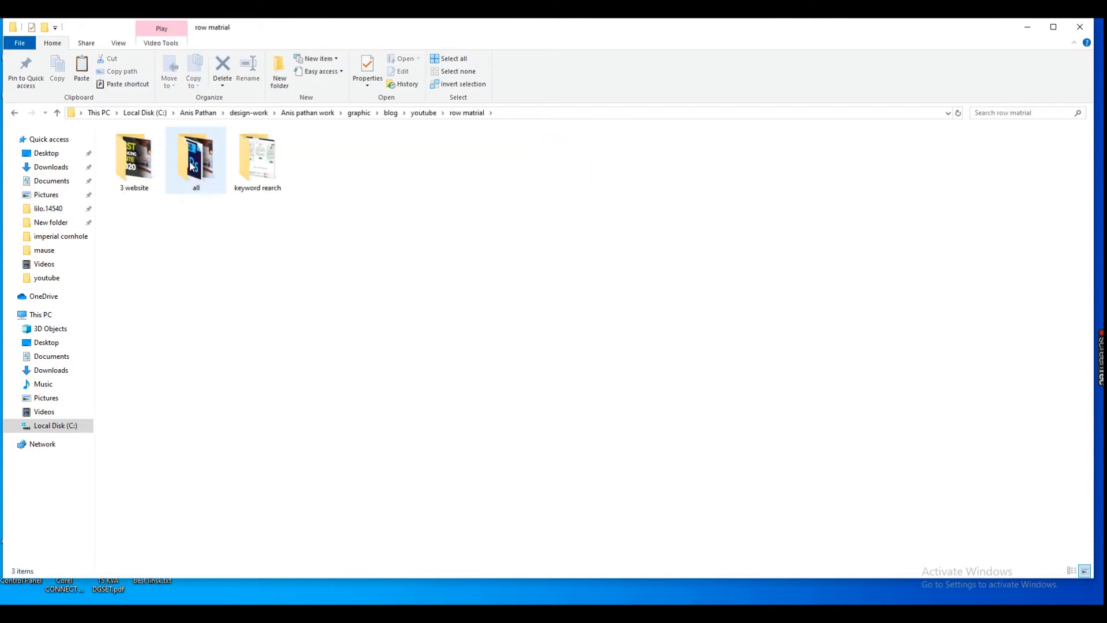
{"action": "double_click", "coordinate": [270, 168]}
{"action": "left_click_drag", "start_coordinate": [134, 169], "coordinate": [181, 210]}
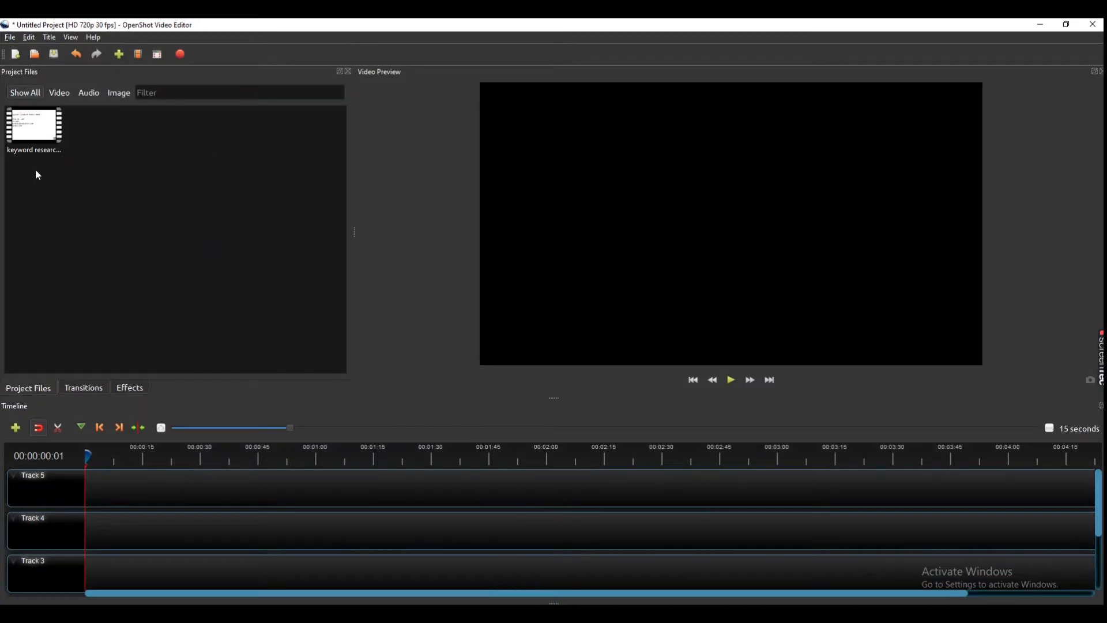
Import both QUIK videos and the mp3 song The Jam from the youtube folder into the project files
{"action": "left_click", "coordinate": [1038, 25]}
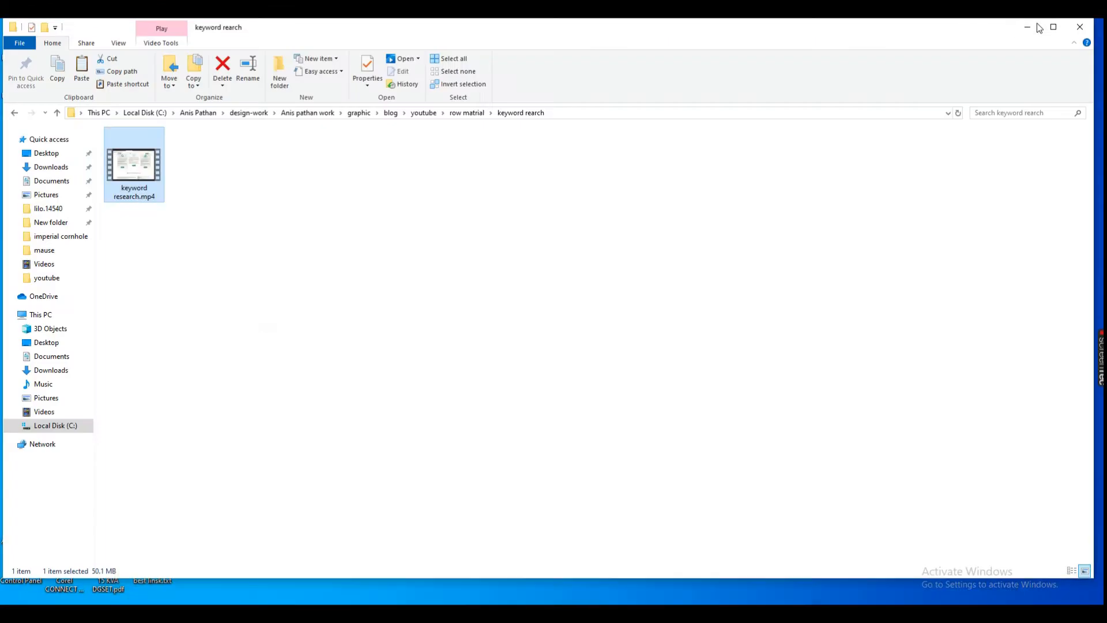
{"action": "left_click", "coordinate": [13, 114]}
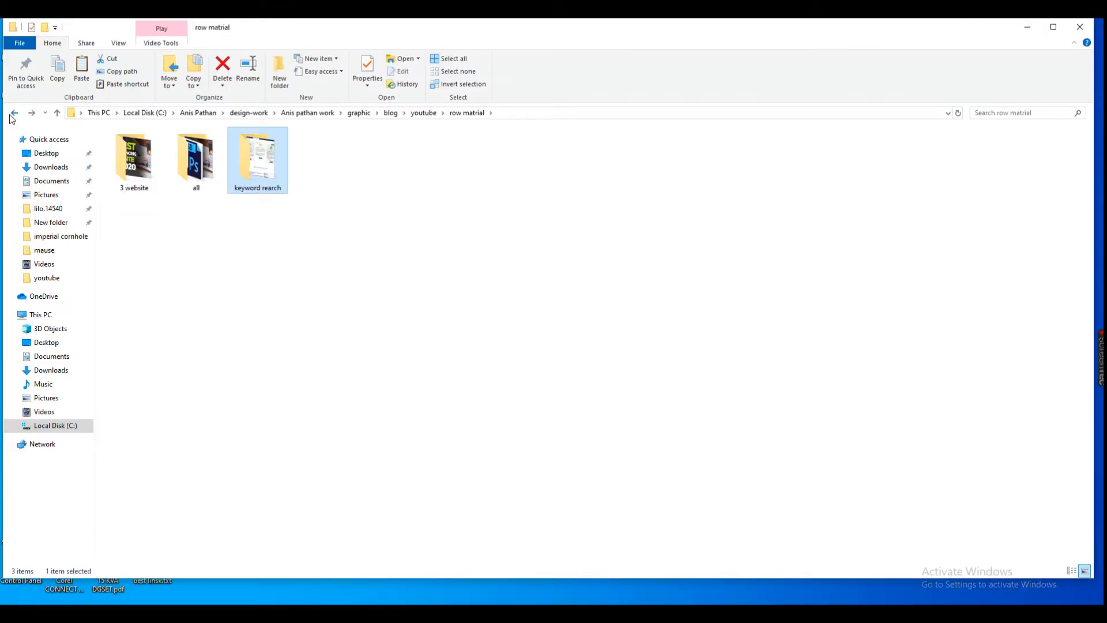
{"action": "left_click", "coordinate": [13, 114]}
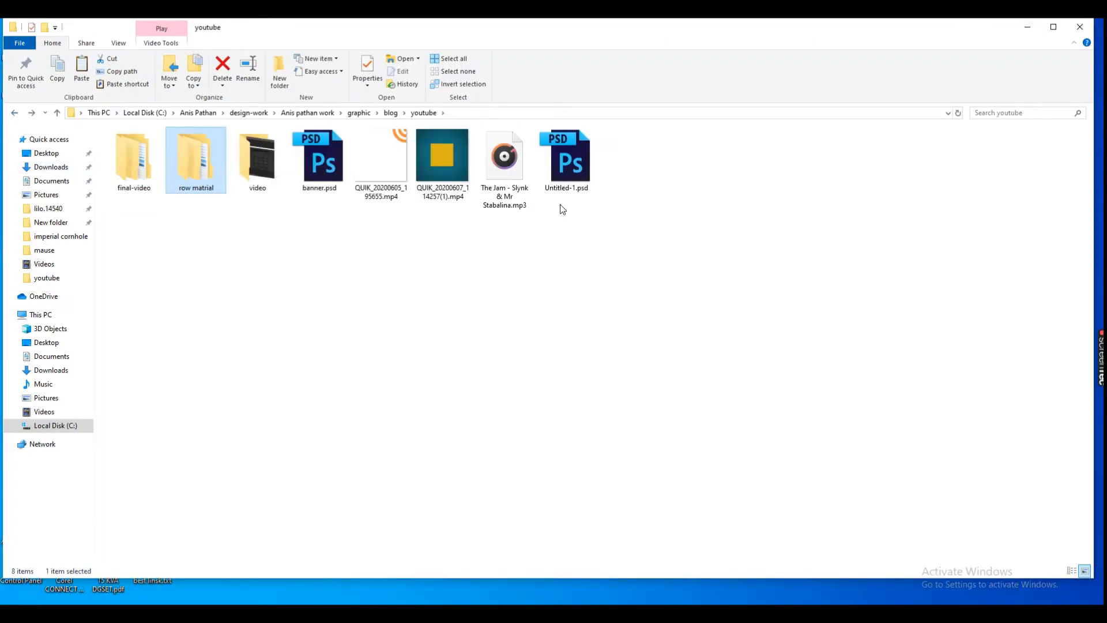
{"action": "left_click", "coordinate": [373, 164]}
{"action": "left_click", "coordinate": [449, 165], "text": "ctrl"}
{"action": "left_click", "coordinate": [496, 170], "text": "ctrl"}
{"action": "left_click_drag", "start_coordinate": [497, 170], "coordinate": [211, 216]}
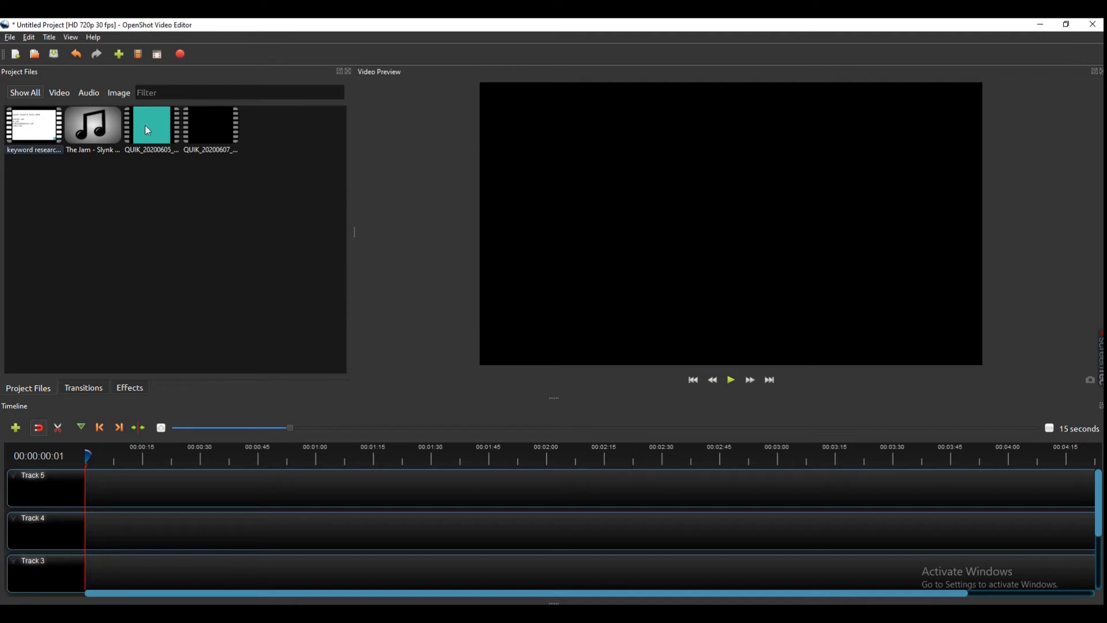
Place the QUIK_20200605 clip at the start of Track 5 and play it through in the preview
{"action": "left_click", "coordinate": [219, 127]}
{"action": "left_click_drag", "start_coordinate": [151, 128], "coordinate": [87, 493]}
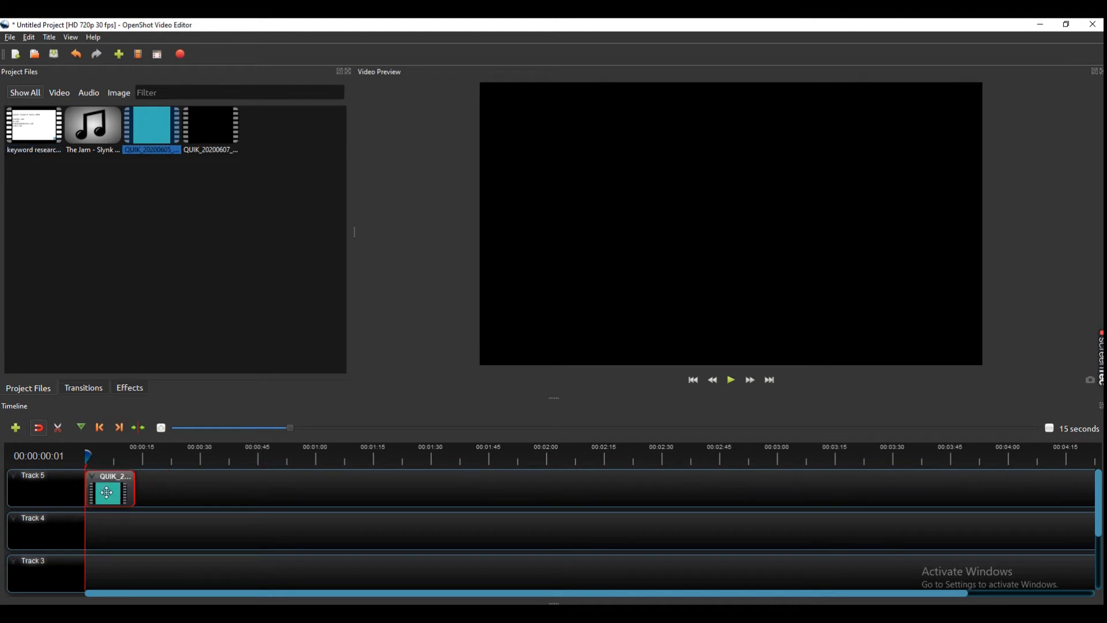
{"action": "left_click", "coordinate": [732, 381]}
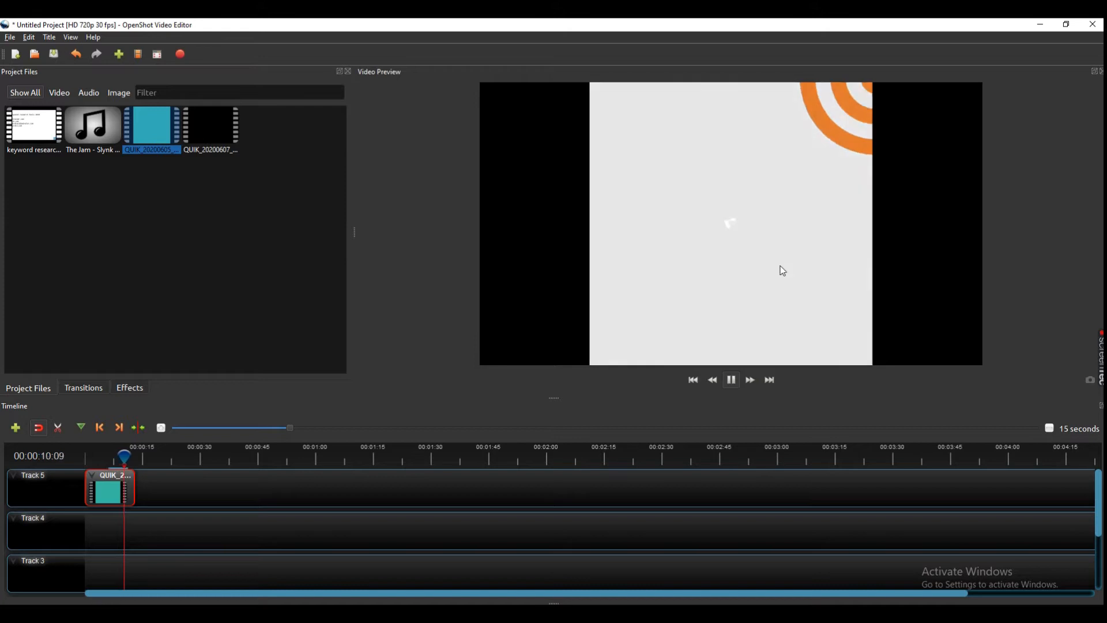
{"action": "left_click", "coordinate": [738, 381]}
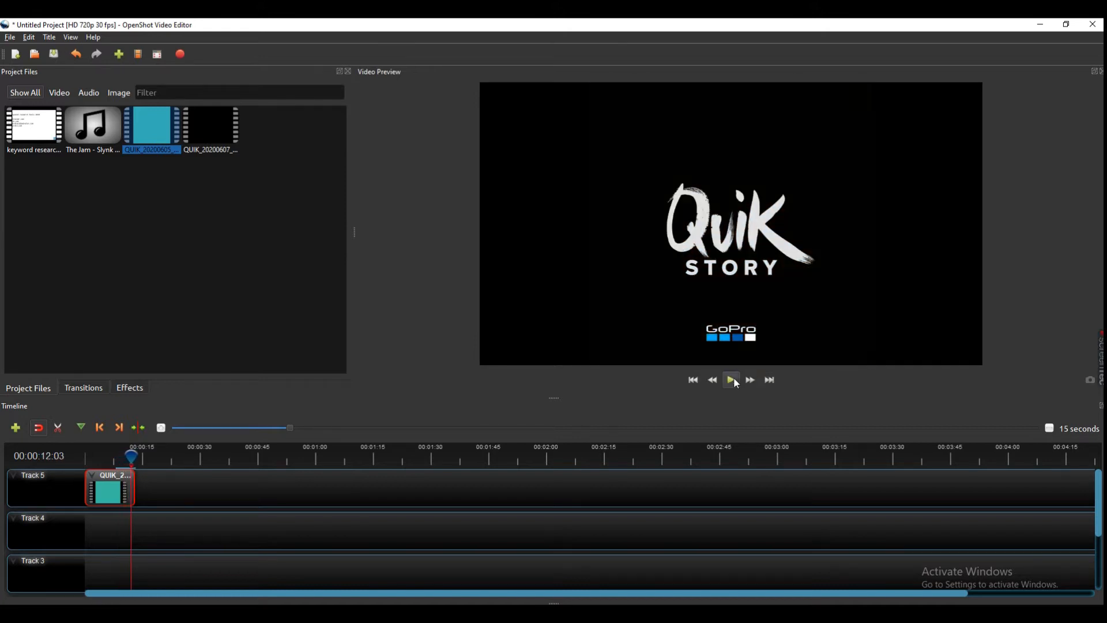
Find the cut point in the QUIK_20200605 clip on Track 5 and split it with the Razor tool at about 00:00:05:18
{"action": "left_click_drag", "start_coordinate": [126, 463], "coordinate": [106, 462]}
{"action": "left_click", "coordinate": [732, 382]}
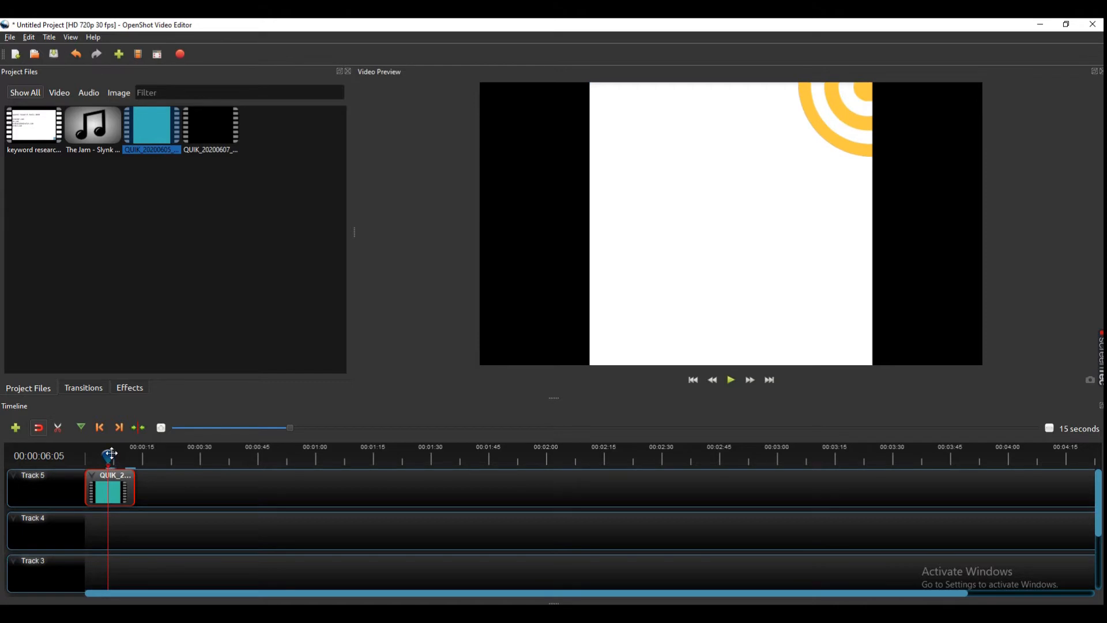
{"action": "left_click_drag", "start_coordinate": [111, 454], "coordinate": [102, 452]}
{"action": "left_click", "coordinate": [737, 384]}
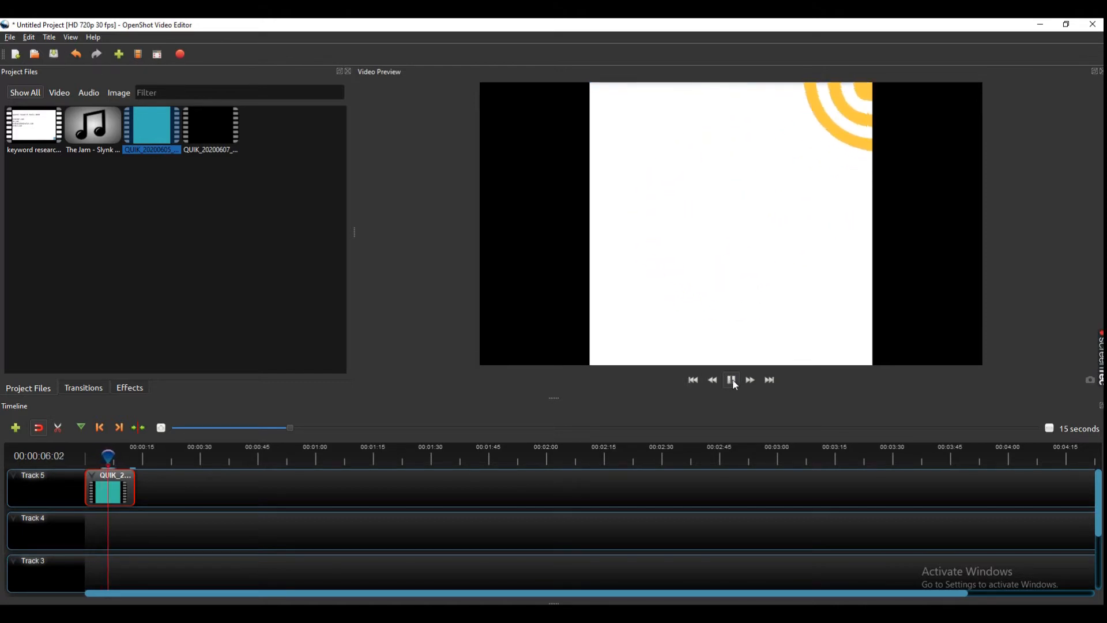
{"action": "left_click", "coordinate": [737, 385]}
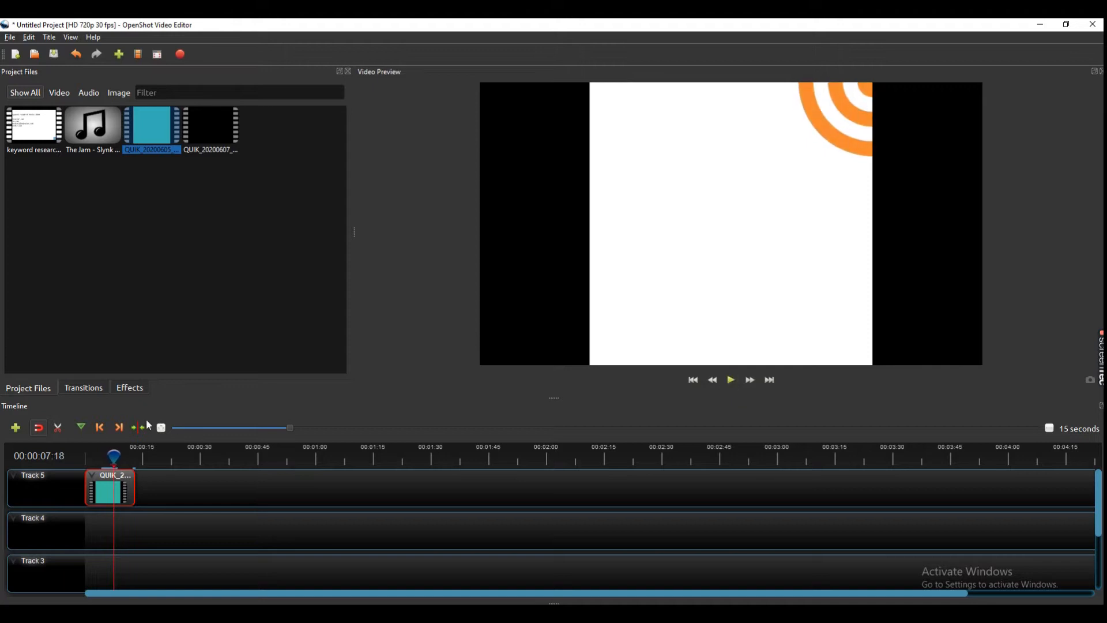
{"action": "left_click_drag", "start_coordinate": [114, 456], "coordinate": [107, 452]}
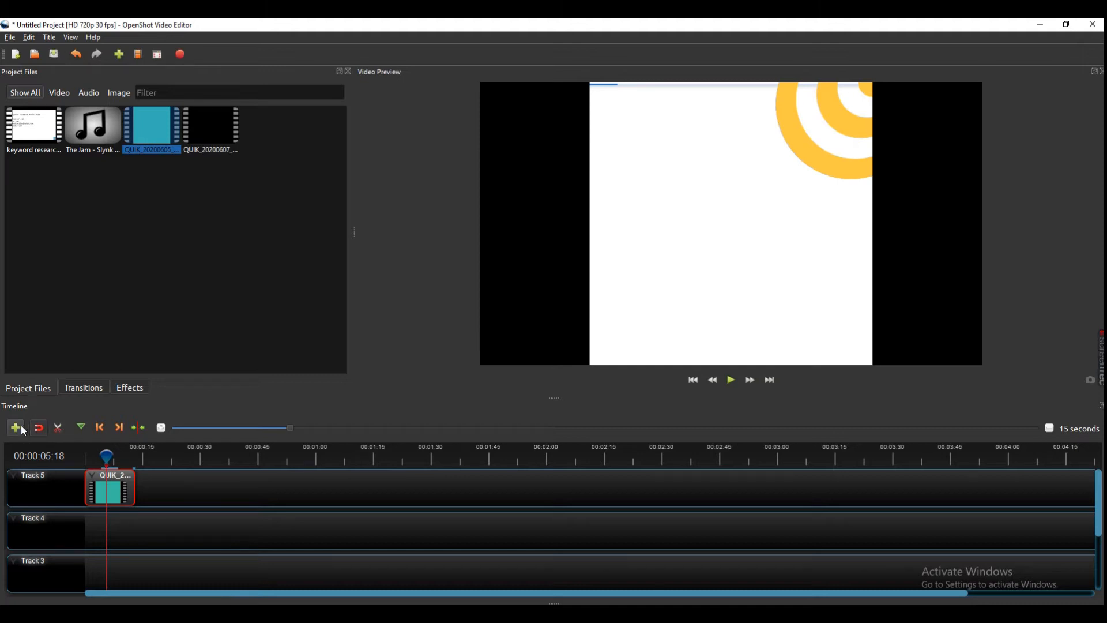
{"action": "left_click", "coordinate": [57, 428]}
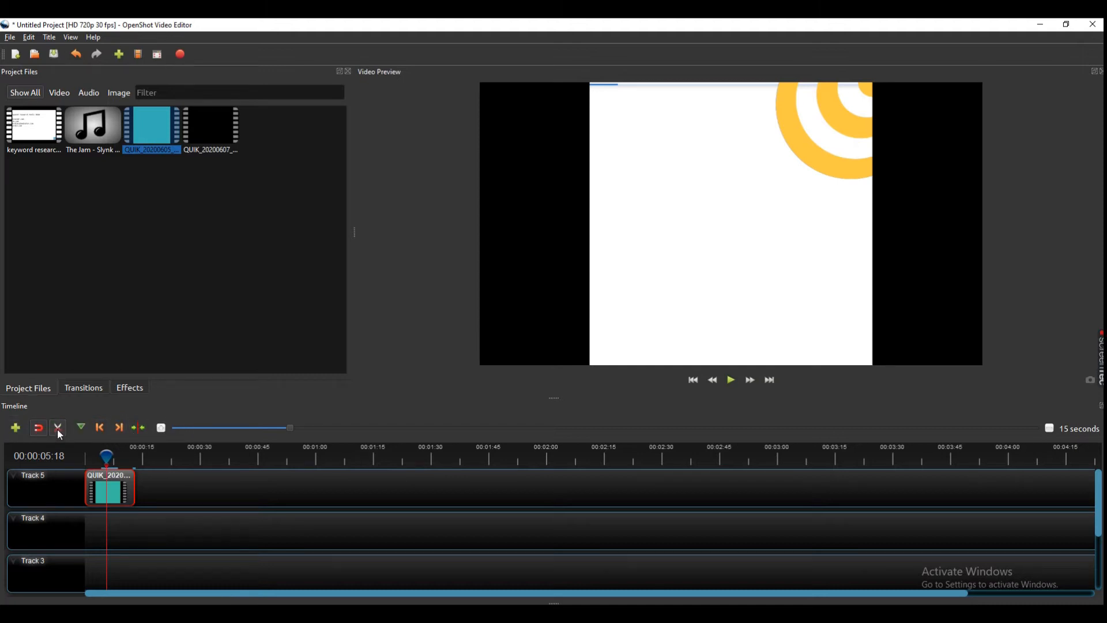
{"action": "left_click", "coordinate": [108, 487]}
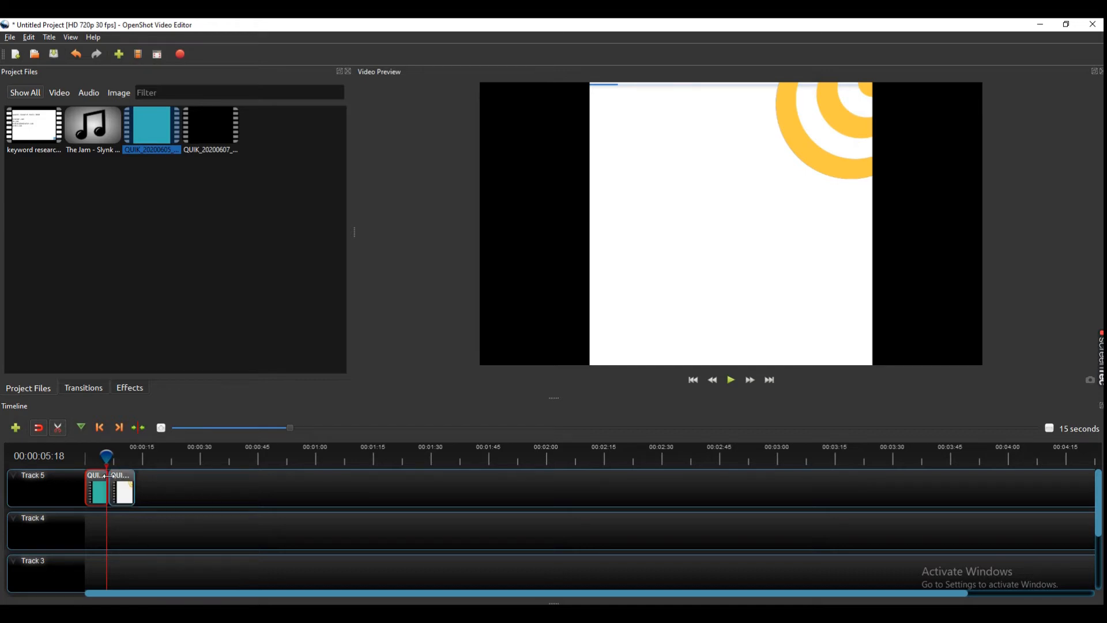
{"action": "left_click", "coordinate": [60, 428]}
Move the second part of the split QUIK clip away to check the first part, and remove the second part from Track 5
{"action": "left_click_drag", "start_coordinate": [123, 488], "coordinate": [165, 489]}
{"action": "left_click_drag", "start_coordinate": [105, 459], "coordinate": [86, 456]}
{"action": "left_click", "coordinate": [733, 381]}
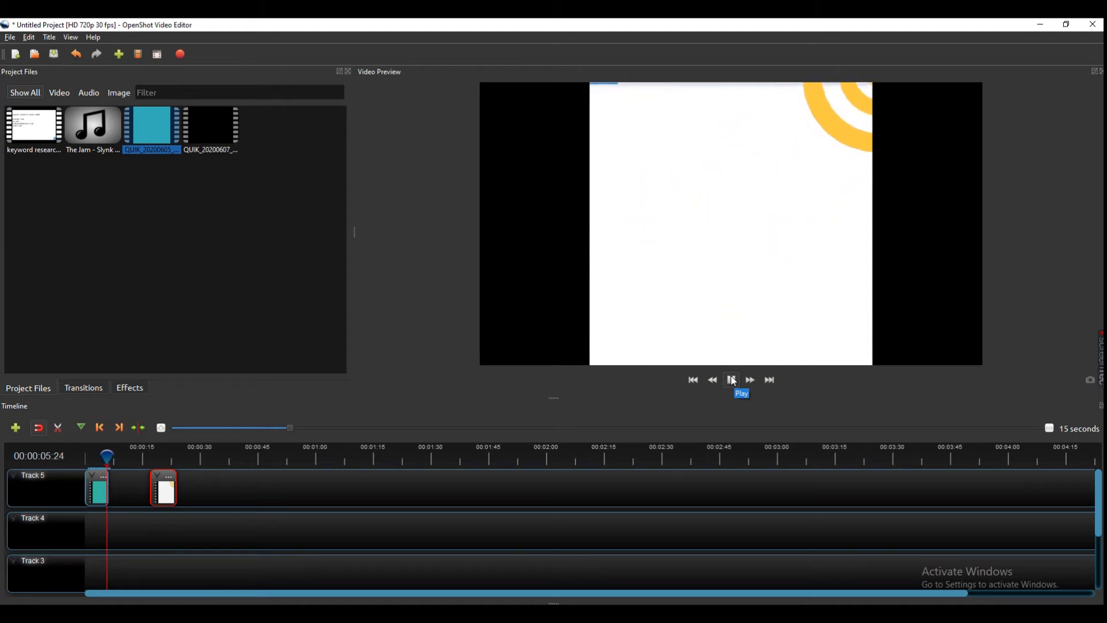
{"action": "left_click", "coordinate": [734, 381]}
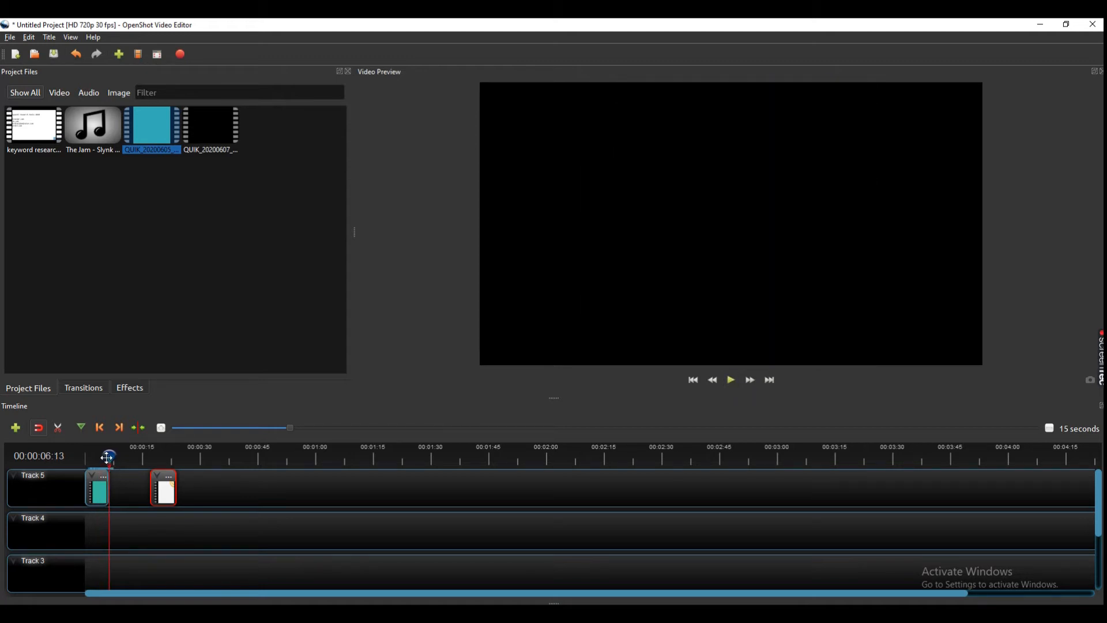
{"action": "left_click_drag", "start_coordinate": [107, 458], "coordinate": [103, 458]}
{"action": "right_click", "coordinate": [158, 478]}
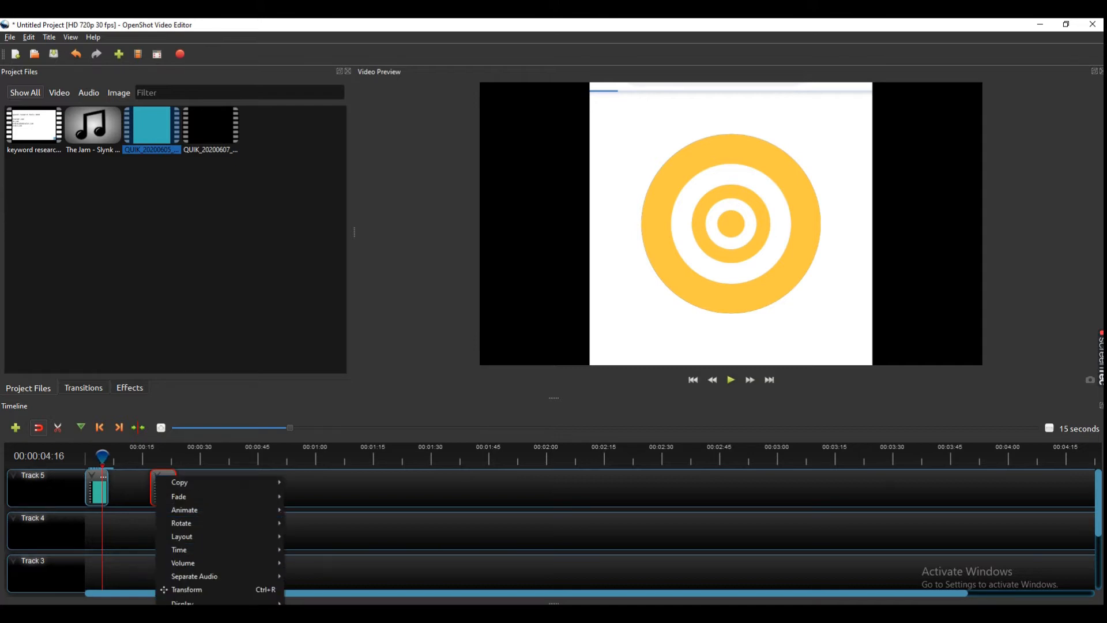
{"action": "left_click", "coordinate": [172, 620]}
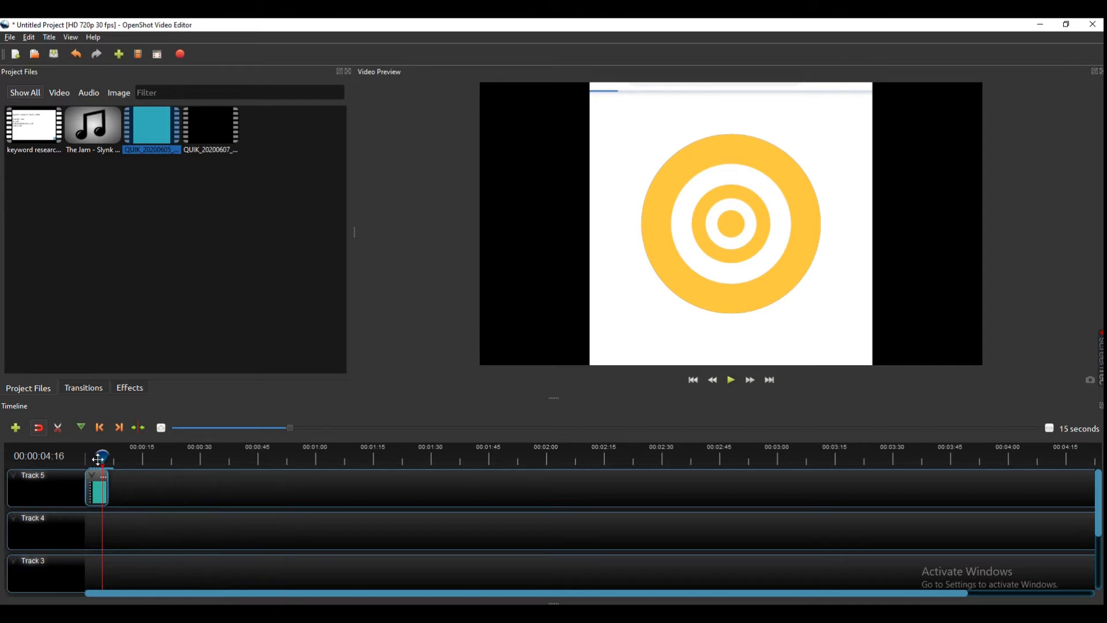
Play the remaining QUIK intro clip from the start of the timeline to check the trimmed result
{"action": "left_click_drag", "start_coordinate": [98, 460], "coordinate": [85, 457]}
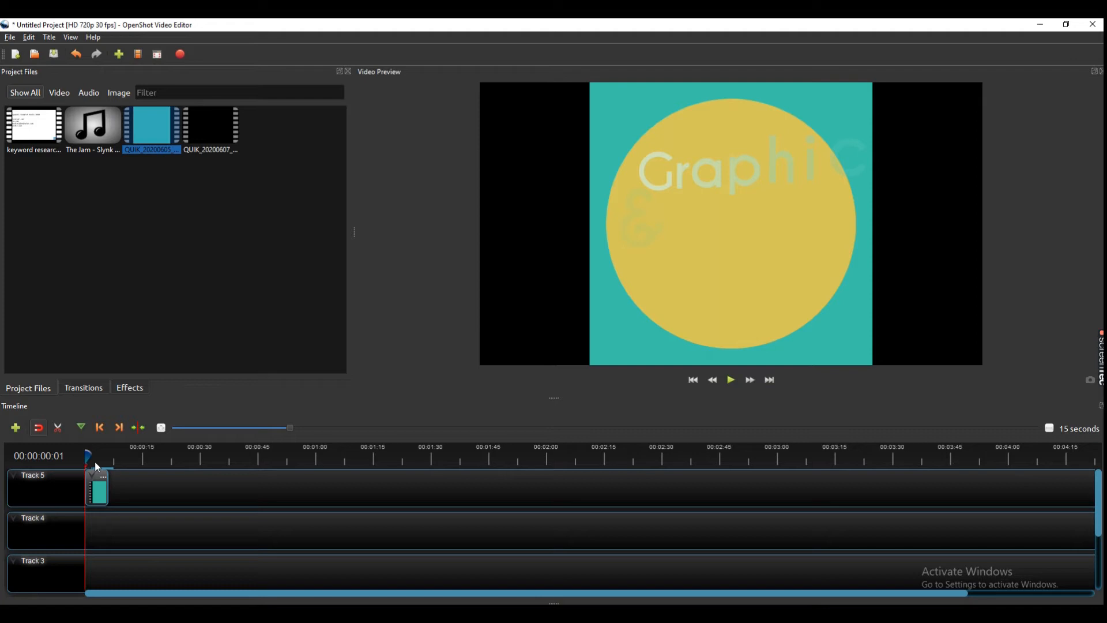
{"action": "left_click", "coordinate": [734, 380]}
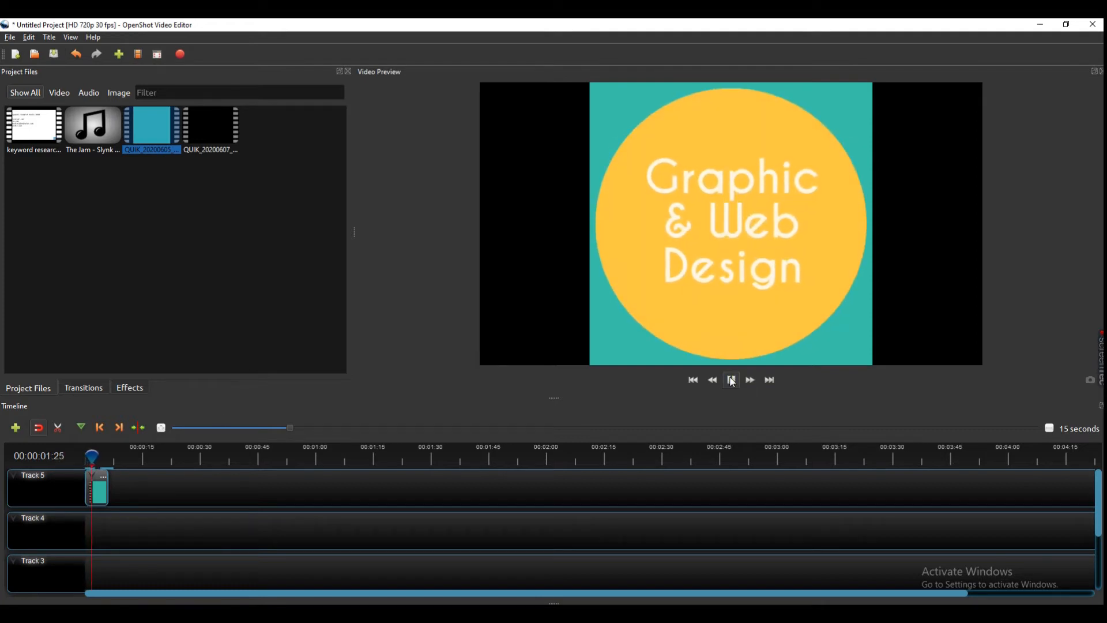
{"action": "left_click", "coordinate": [734, 385]}
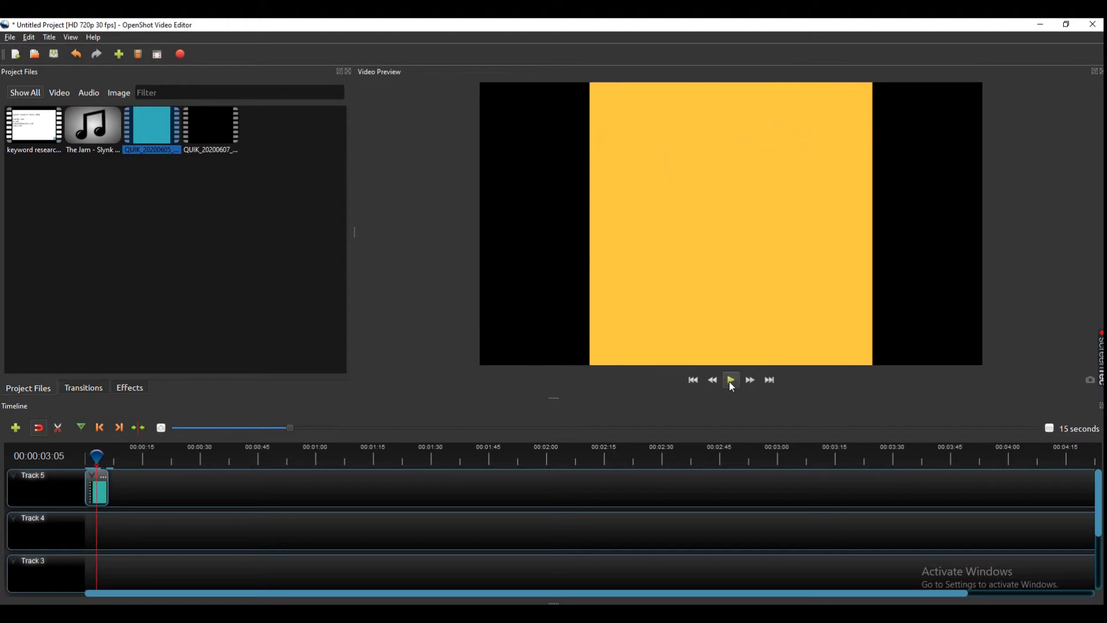
{"action": "left_click", "coordinate": [730, 382]}
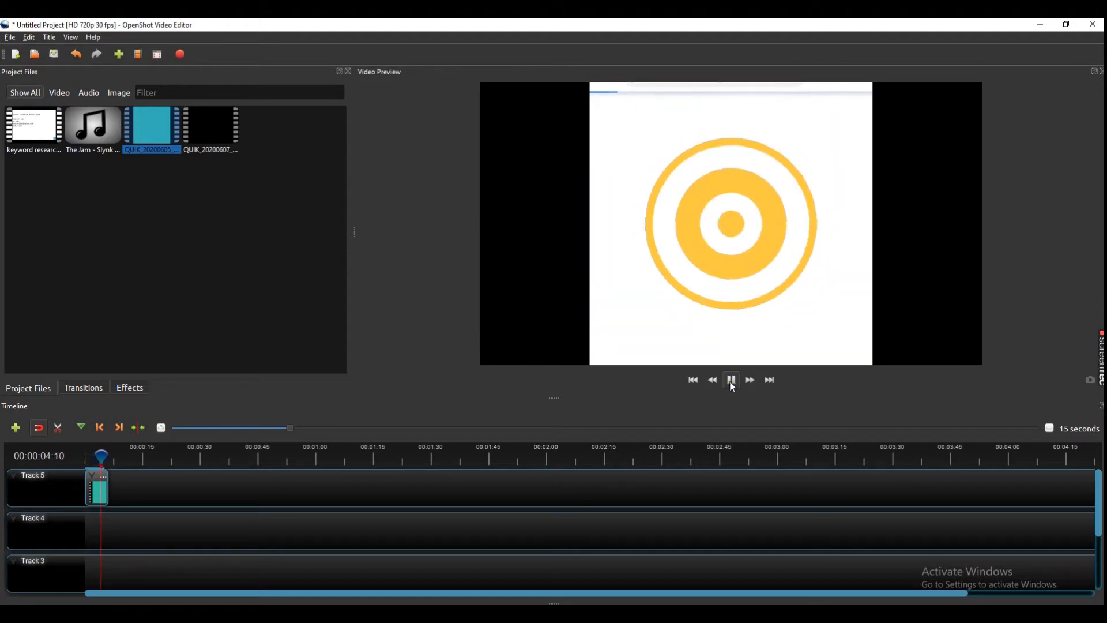
{"action": "left_click", "coordinate": [730, 382]}
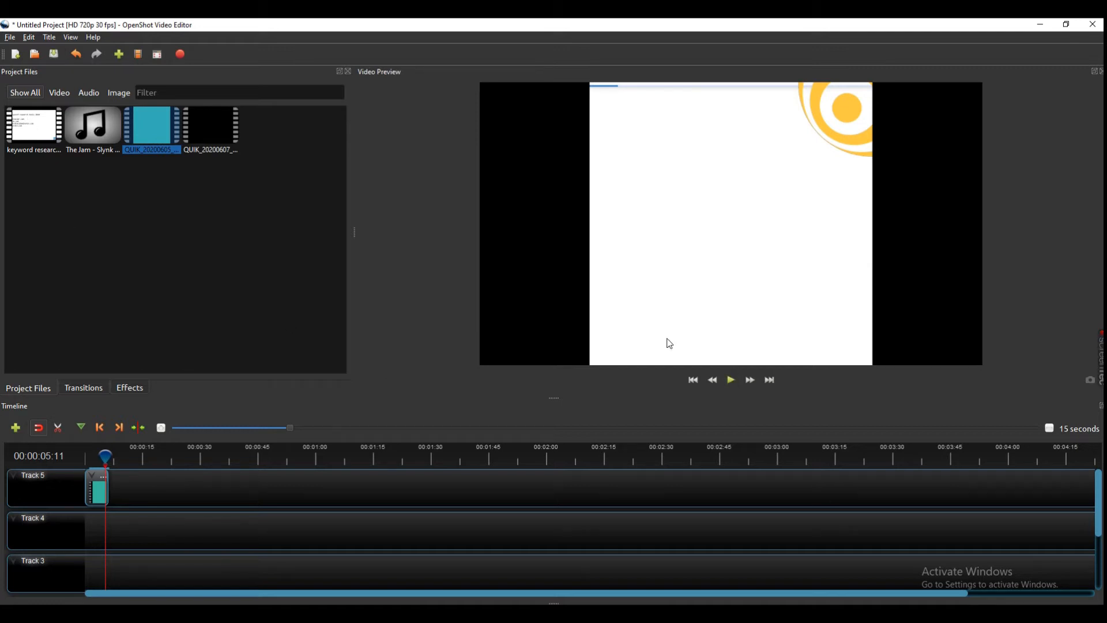
Add keyword research.mp4 to Track 5 directly after the trimmed QUIK intro and return the playhead to about one second
{"action": "left_click_drag", "start_coordinate": [32, 128], "coordinate": [121, 488]}
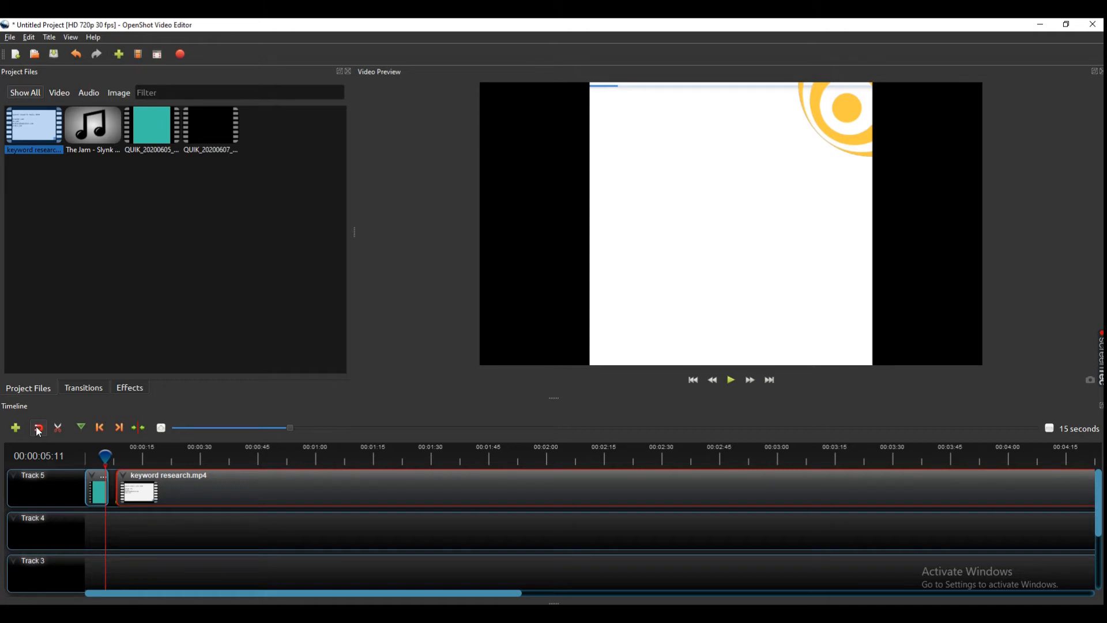
{"action": "left_click_drag", "start_coordinate": [144, 480], "coordinate": [139, 484]}
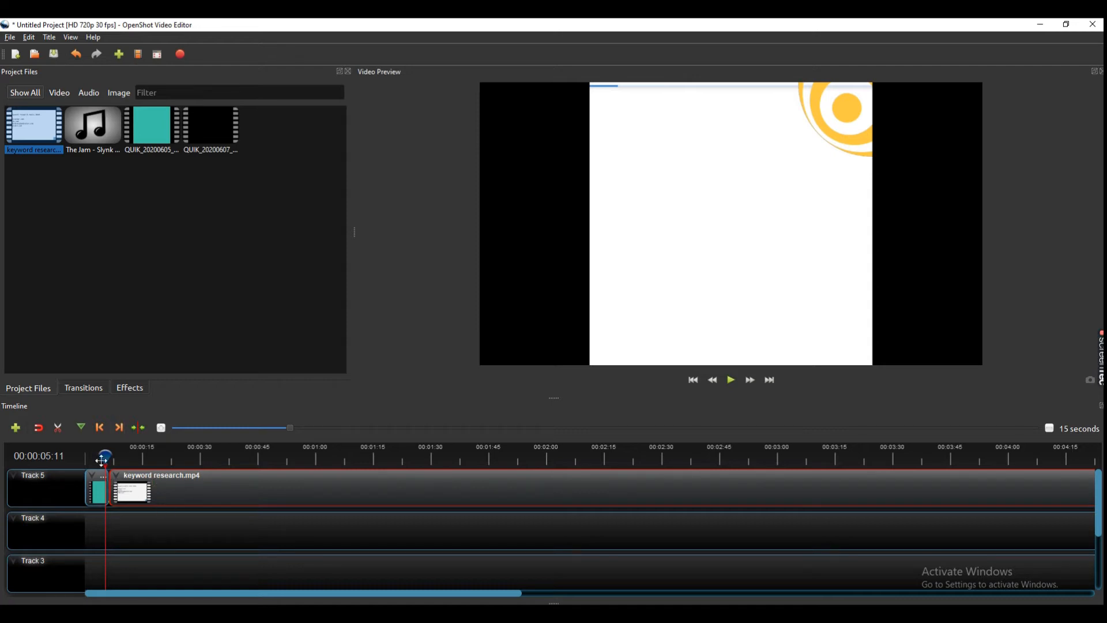
{"action": "left_click_drag", "start_coordinate": [106, 459], "coordinate": [90, 462]}
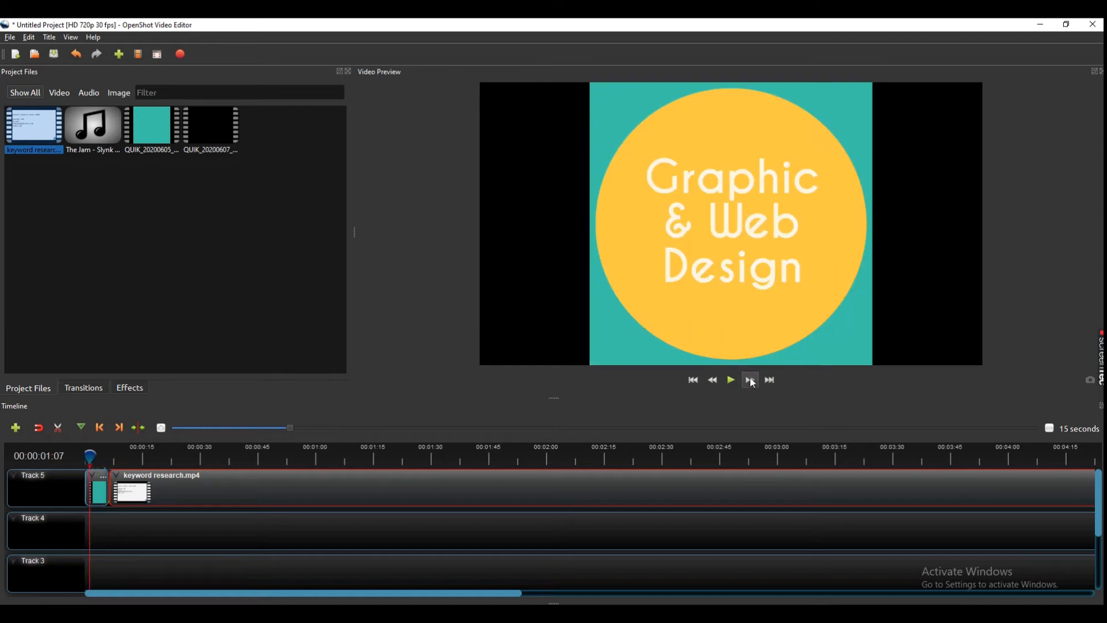
Play the timeline and skim through the keyword research video from the intro to shortly before the five-minute mark
{"action": "left_click", "coordinate": [730, 381]}
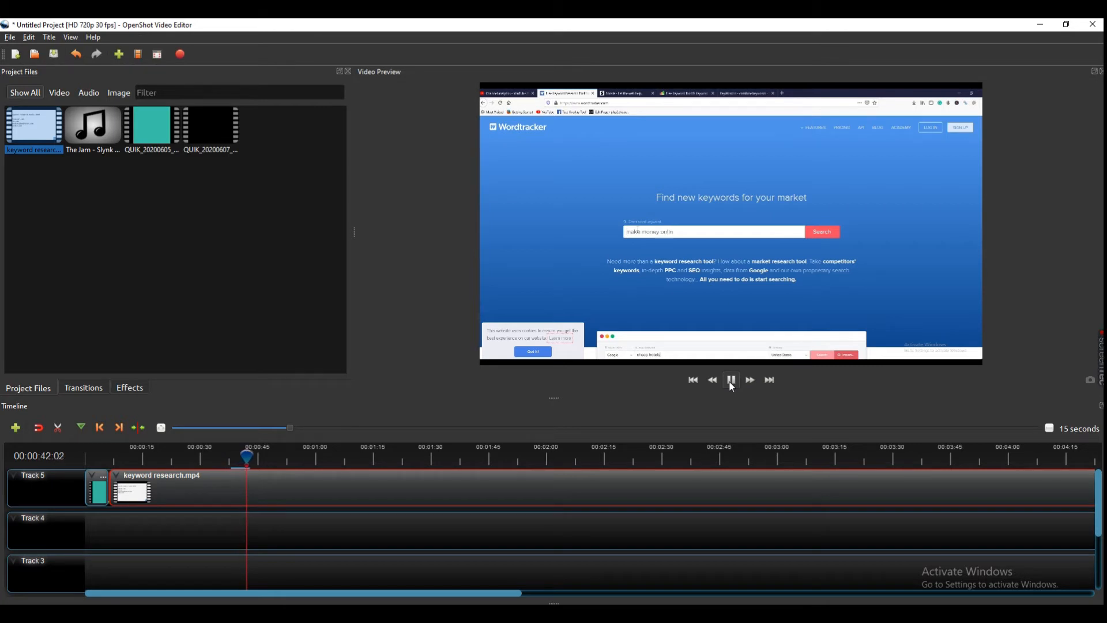
{"action": "mouse_move", "coordinate": [479, 600]}
{"action": "left_mouse_down"}
{"action": "mouse_move", "coordinate": [580, 600]}
{"action": "mouse_move", "coordinate": [470, 599]}
{"action": "left_mouse_up"}
{"action": "left_click_drag", "start_coordinate": [257, 457], "coordinate": [316, 457]}
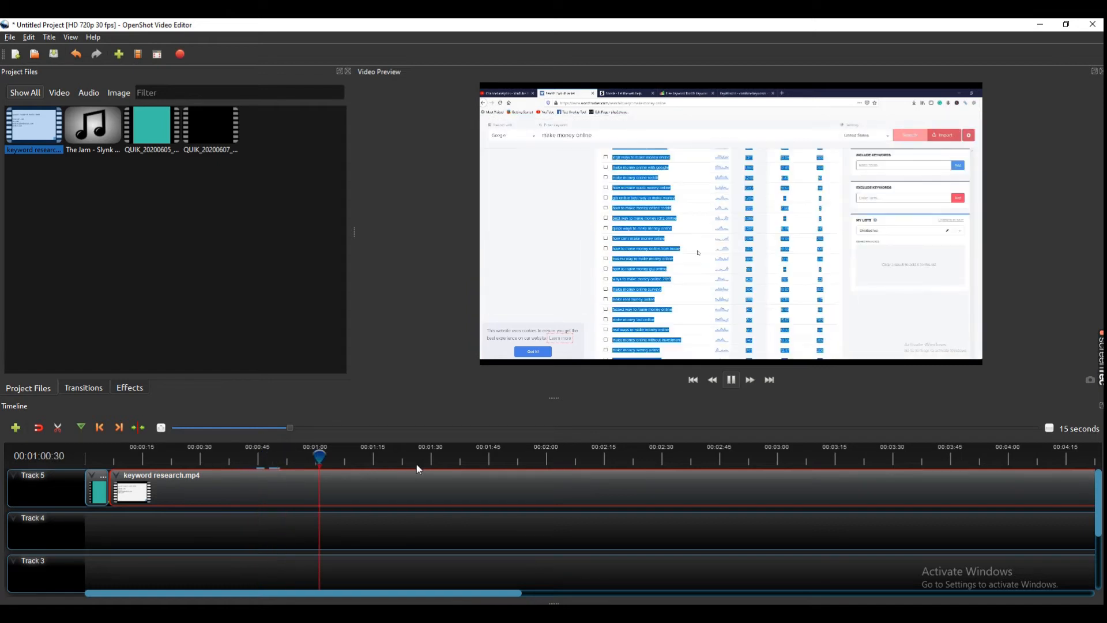
{"action": "left_click_drag", "start_coordinate": [458, 598], "coordinate": [499, 598]}
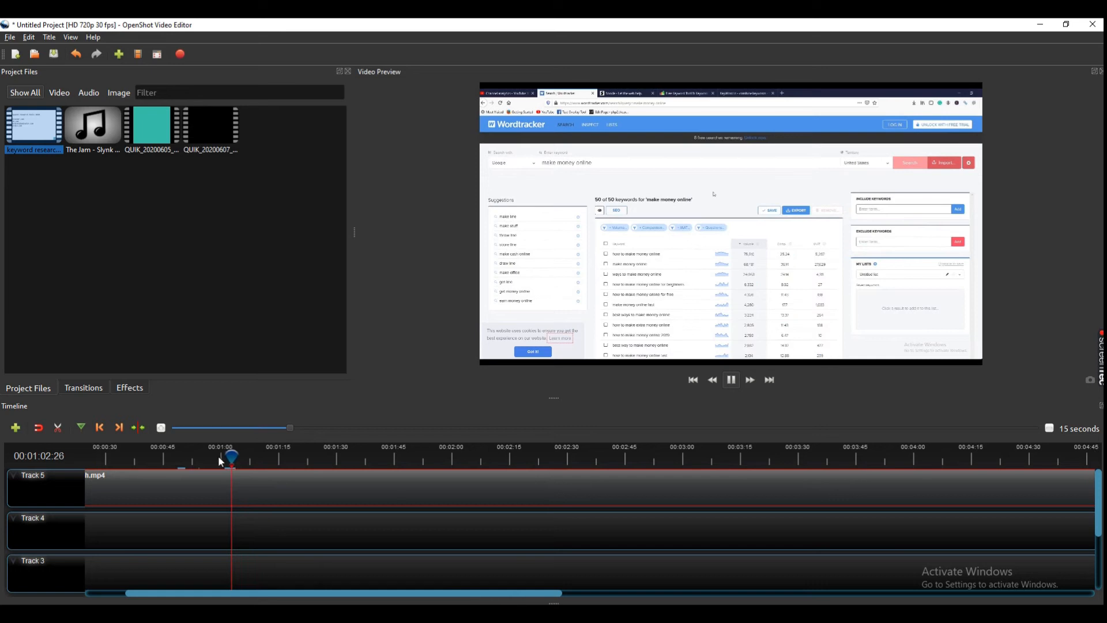
{"action": "left_click_drag", "start_coordinate": [246, 458], "coordinate": [353, 457]}
{"action": "left_click_drag", "start_coordinate": [531, 593], "coordinate": [566, 593]}
{"action": "left_click_drag", "start_coordinate": [278, 456], "coordinate": [323, 456]}
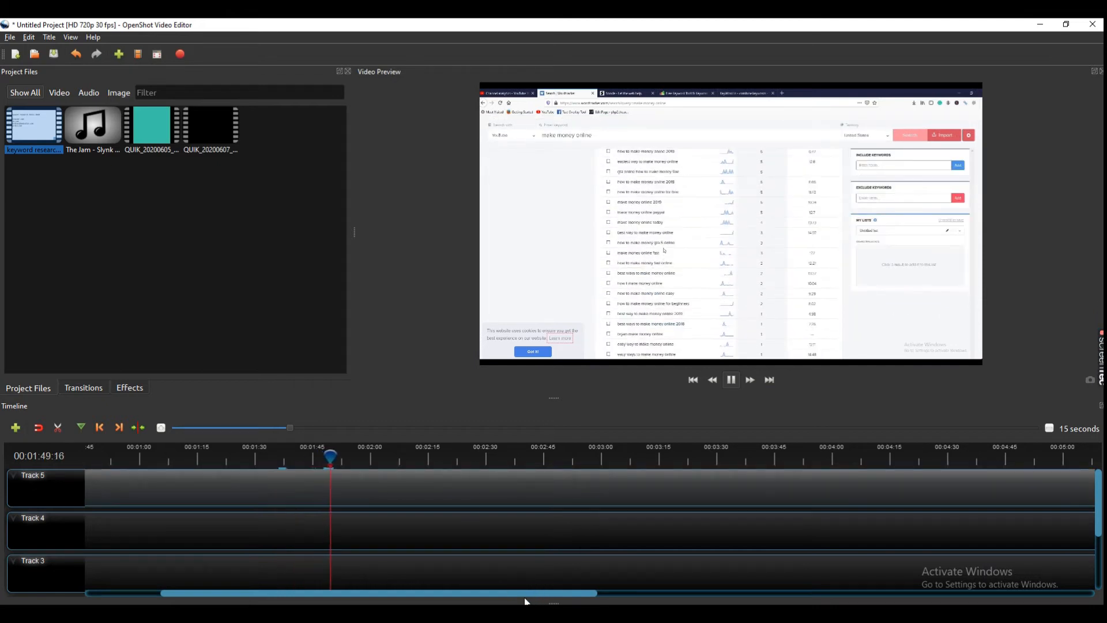
{"action": "left_click_drag", "start_coordinate": [533, 594], "coordinate": [558, 593]}
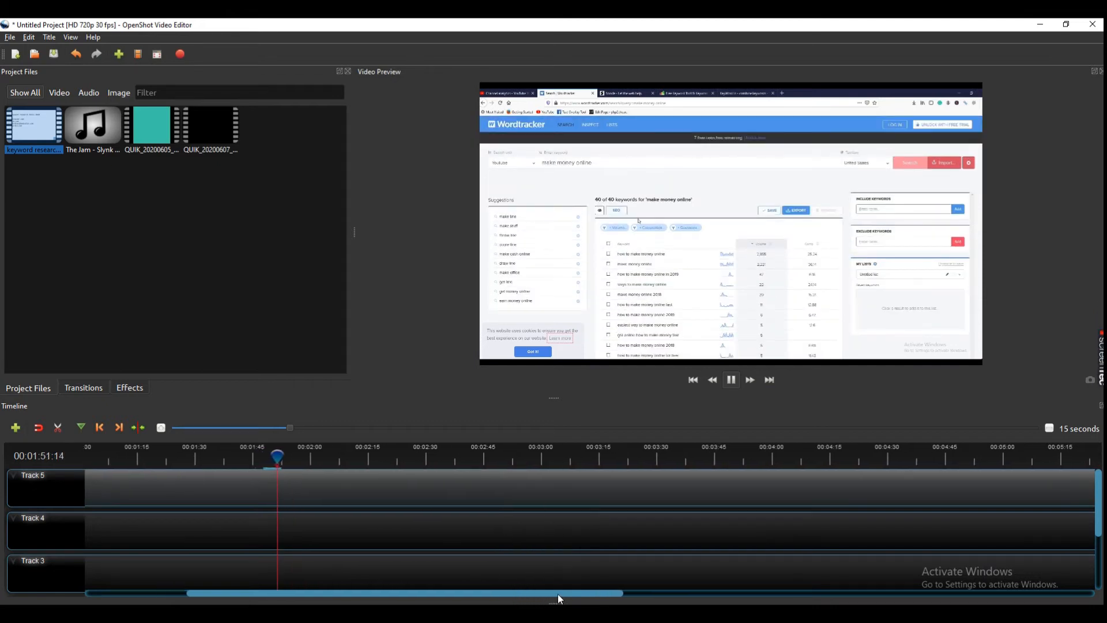
{"action": "left_click_drag", "start_coordinate": [282, 457], "coordinate": [302, 457]}
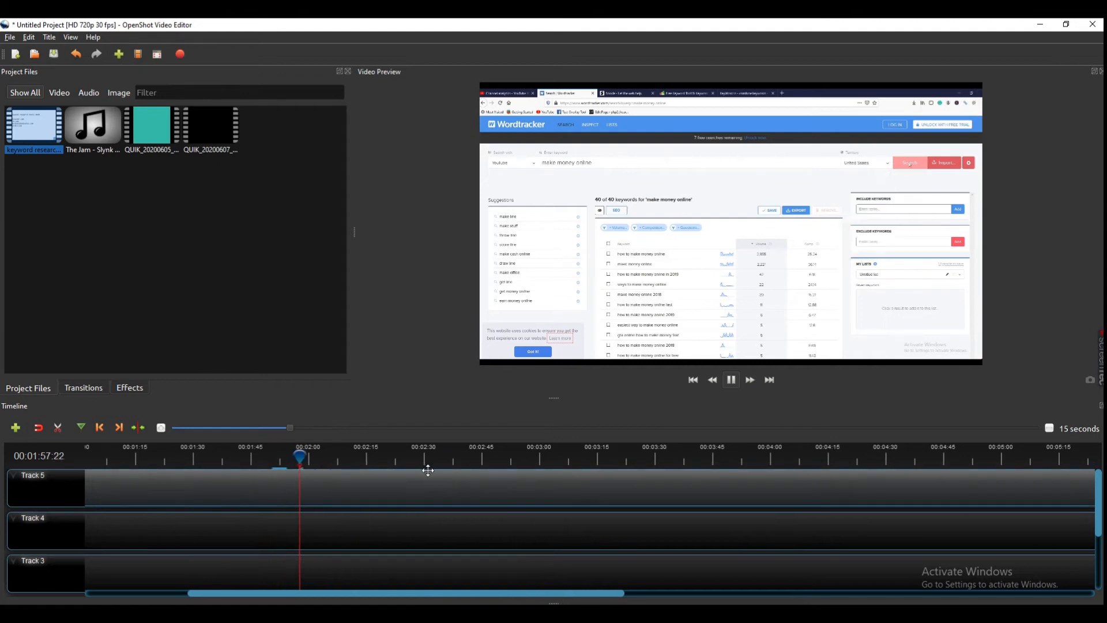
{"action": "left_click_drag", "start_coordinate": [452, 593], "coordinate": [503, 592]}
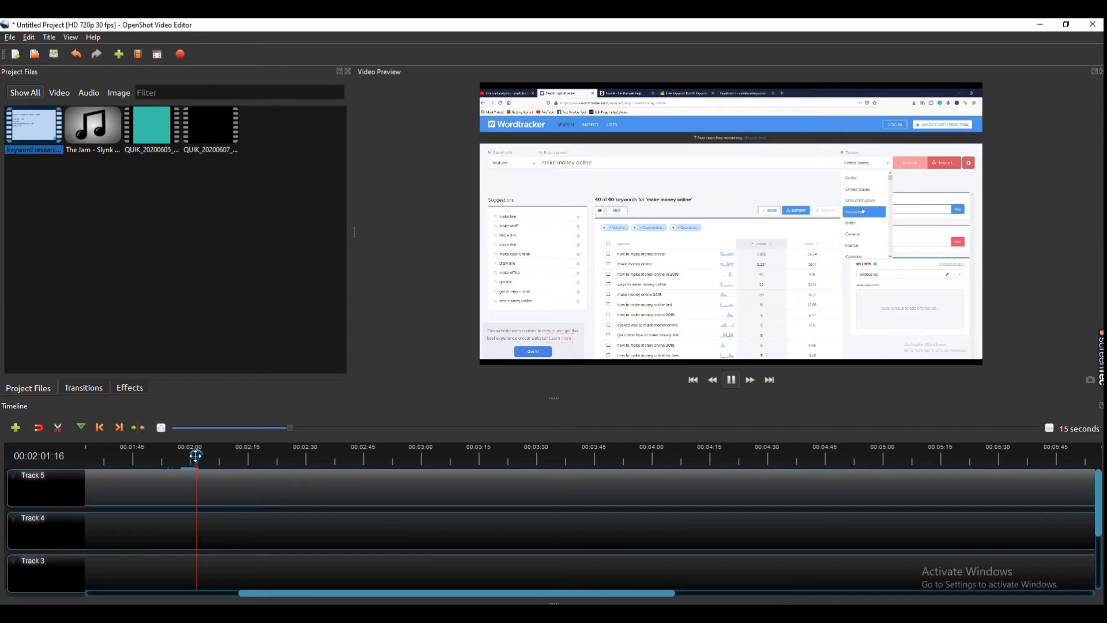
{"action": "left_click", "coordinate": [215, 457]}
{"action": "left_click_drag", "start_coordinate": [217, 457], "coordinate": [246, 457]}
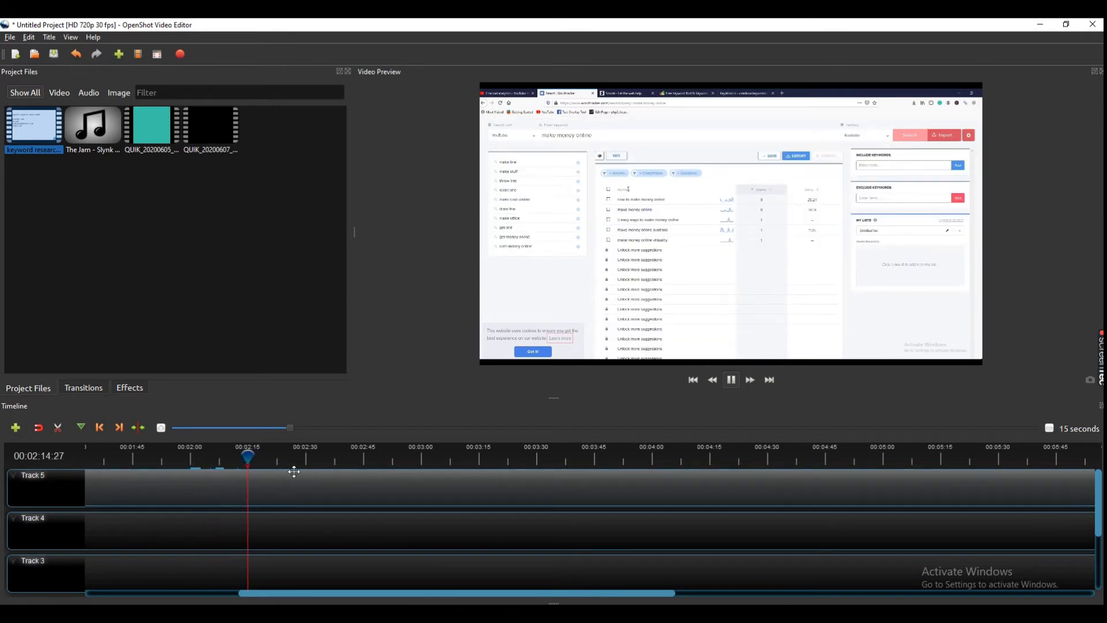
{"action": "mouse_move", "coordinate": [400, 597]}
{"action": "left_mouse_down"}
{"action": "mouse_move", "coordinate": [440, 598]}
{"action": "mouse_move", "coordinate": [413, 597]}
{"action": "left_mouse_up"}
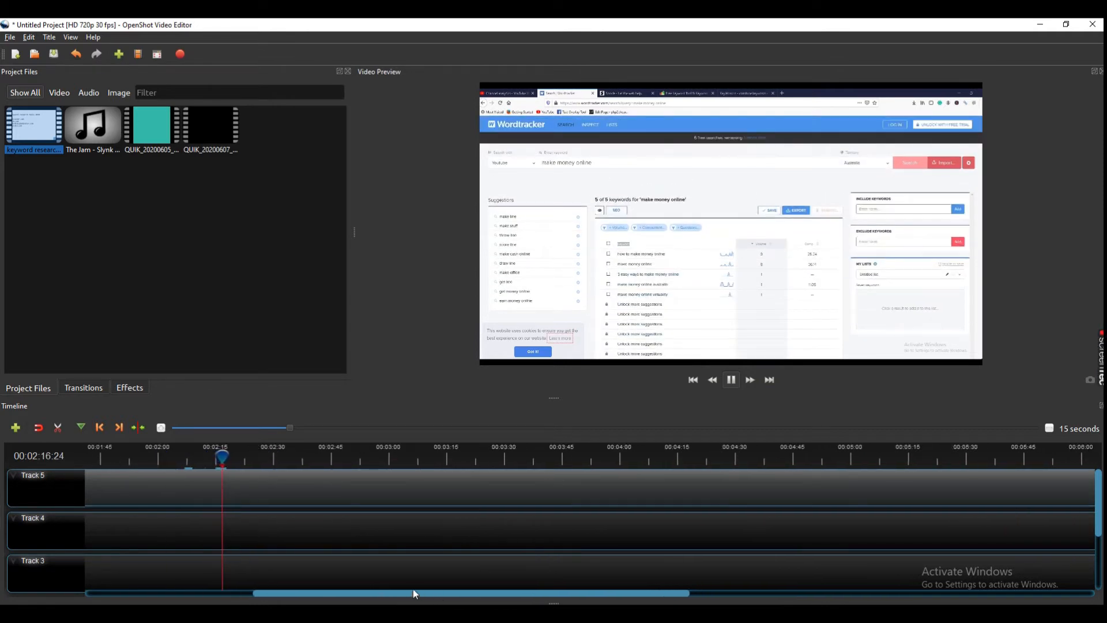
{"action": "left_click_drag", "start_coordinate": [227, 460], "coordinate": [243, 459]}
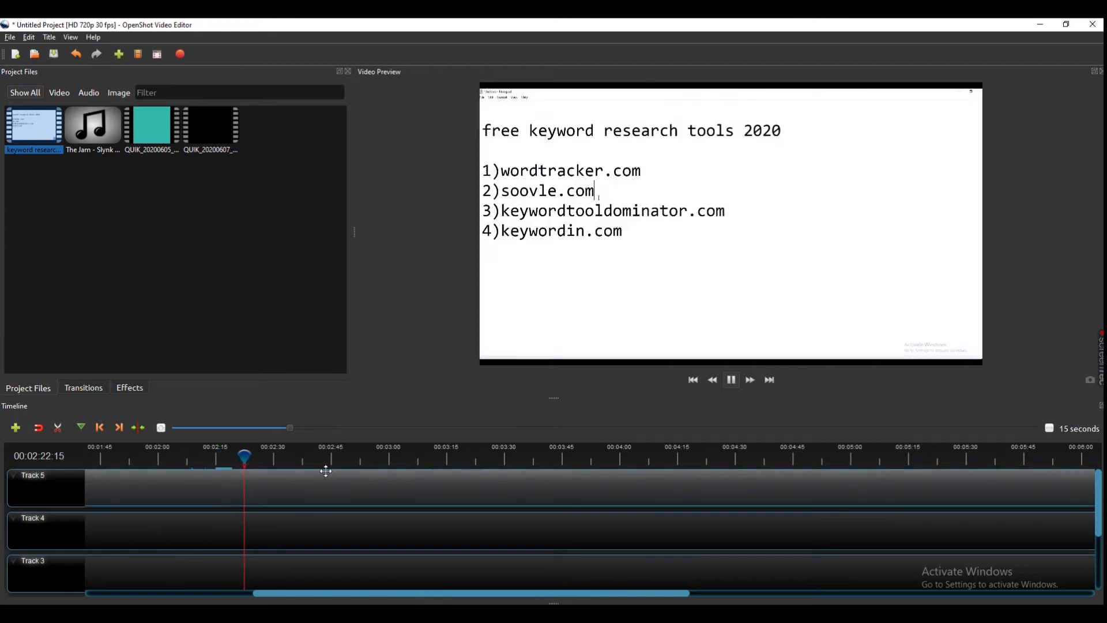
{"action": "left_click_drag", "start_coordinate": [367, 593], "coordinate": [372, 594]}
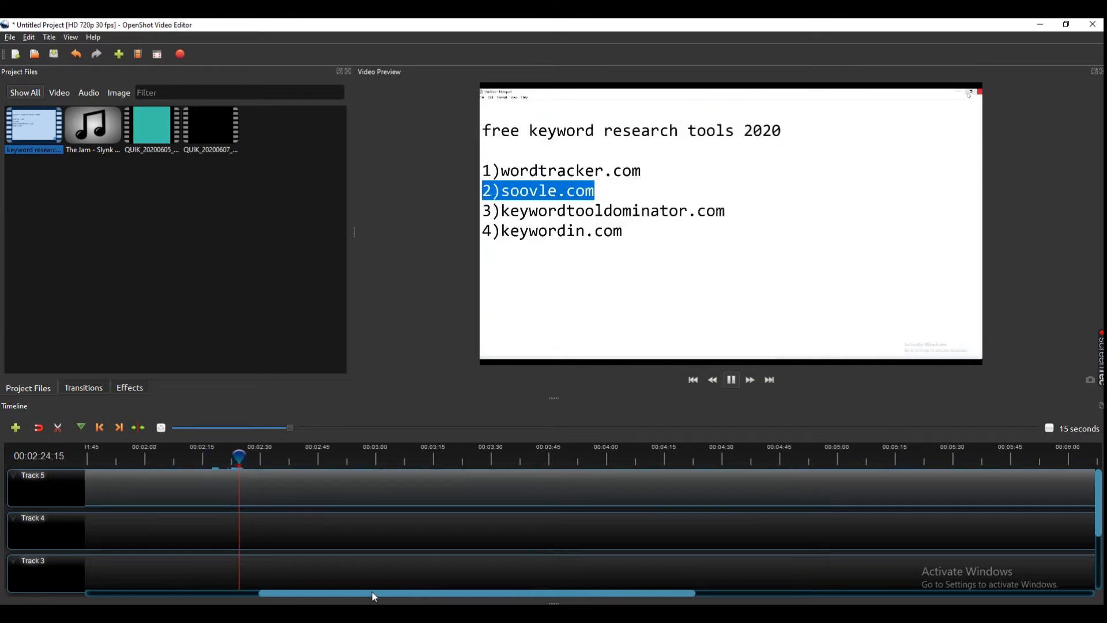
{"action": "left_click_drag", "start_coordinate": [237, 459], "coordinate": [310, 461]}
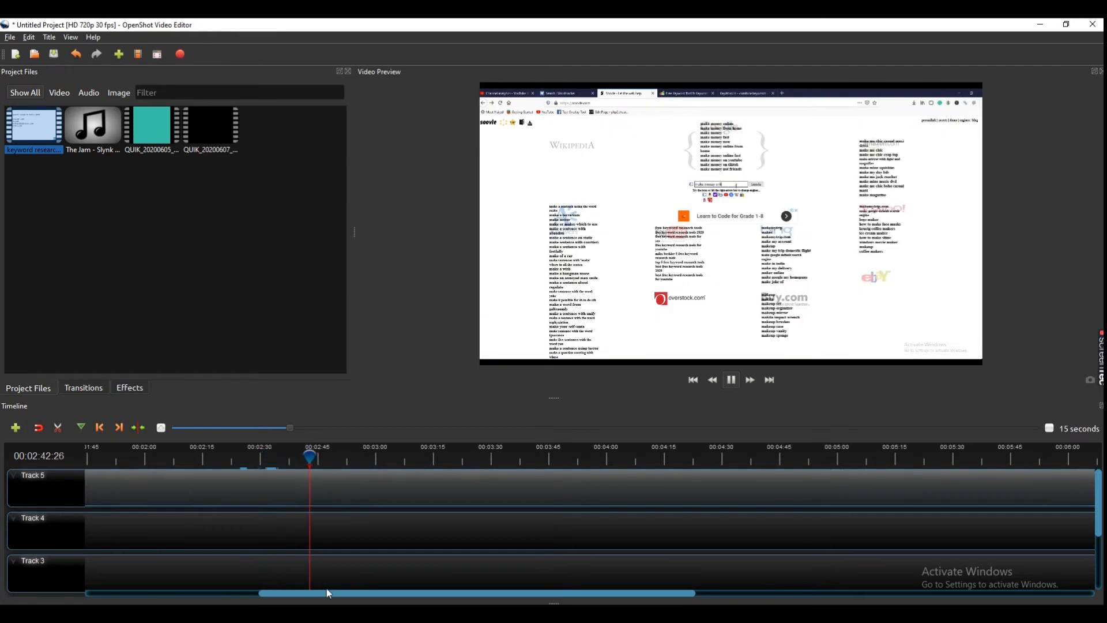
{"action": "left_click_drag", "start_coordinate": [342, 593], "coordinate": [363, 593]}
{"action": "left_click_drag", "start_coordinate": [265, 456], "coordinate": [296, 460]}
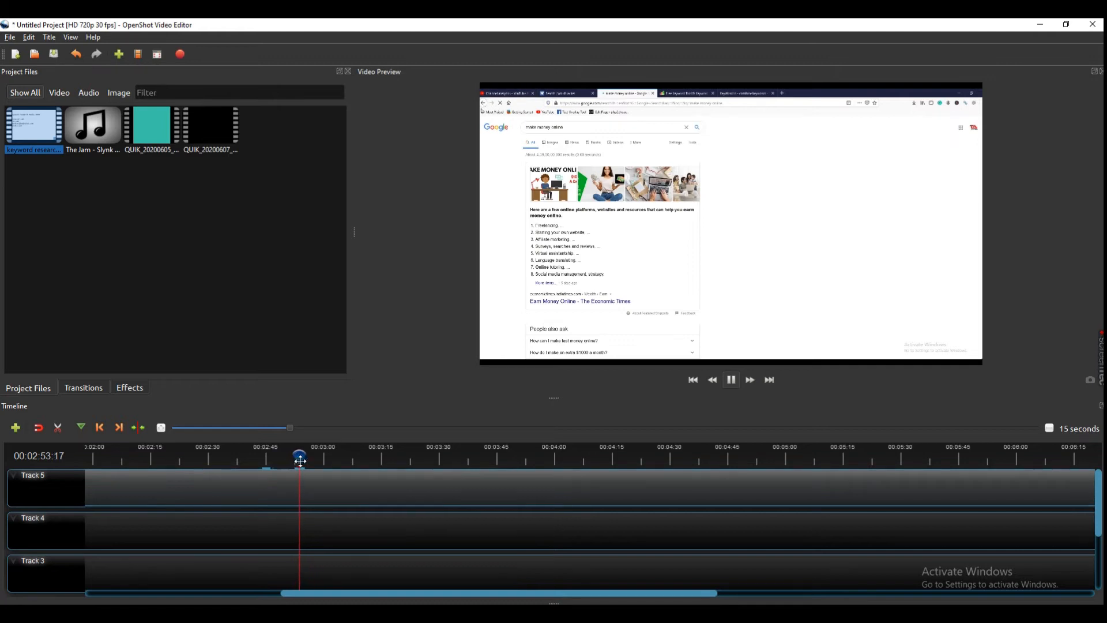
{"action": "left_click", "coordinate": [323, 458]}
{"action": "left_click_drag", "start_coordinate": [358, 593], "coordinate": [376, 594]}
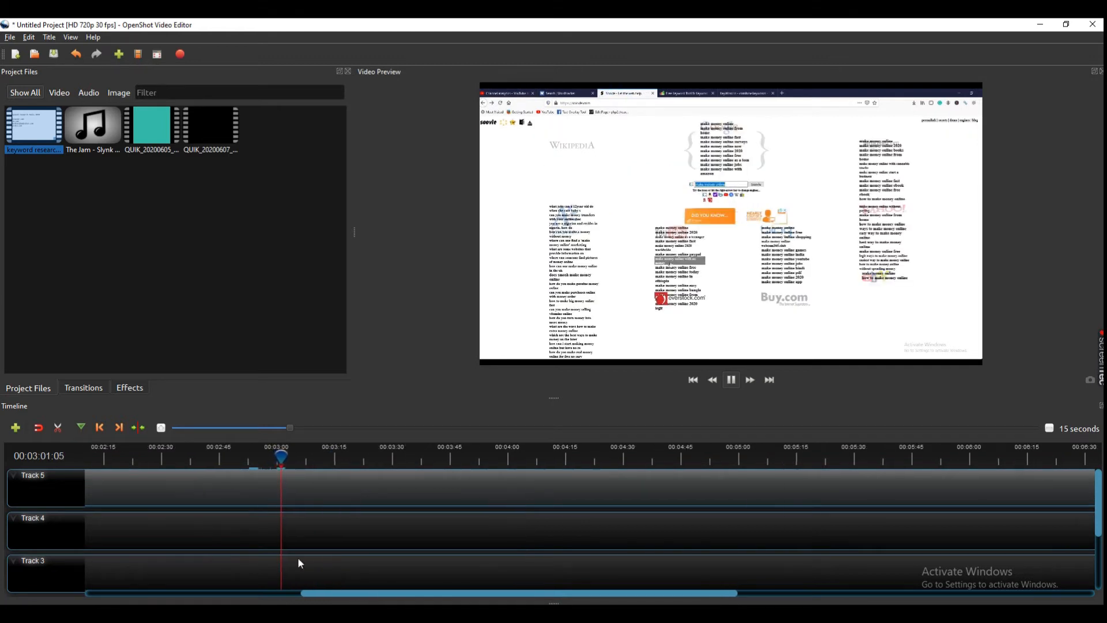
{"action": "left_click", "coordinate": [341, 457]}
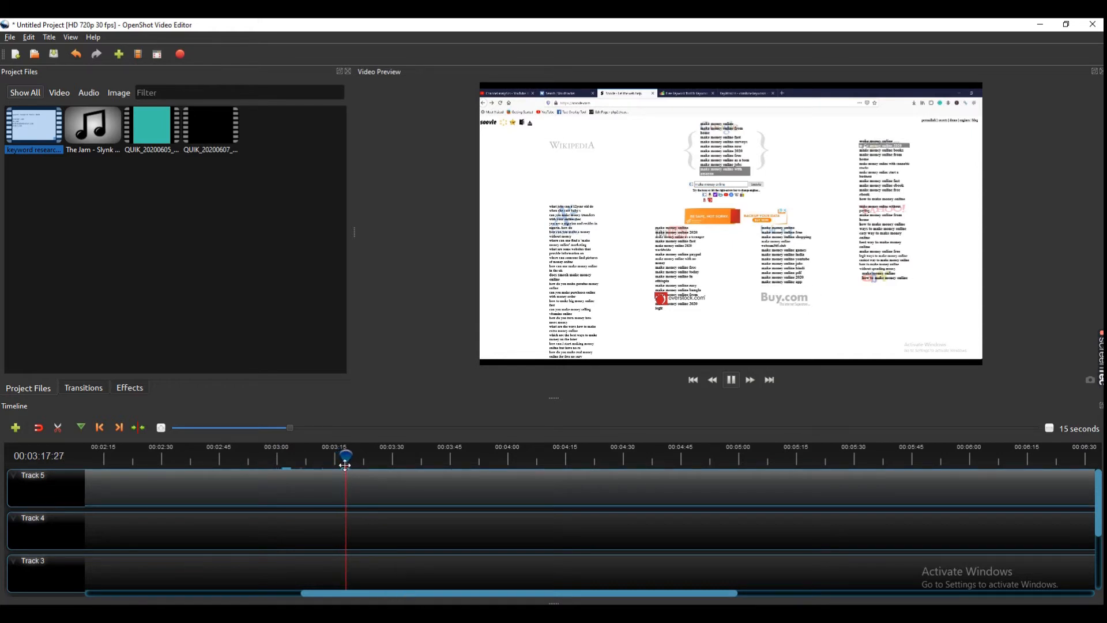
{"action": "left_click_drag", "start_coordinate": [346, 459], "coordinate": [701, 462]}
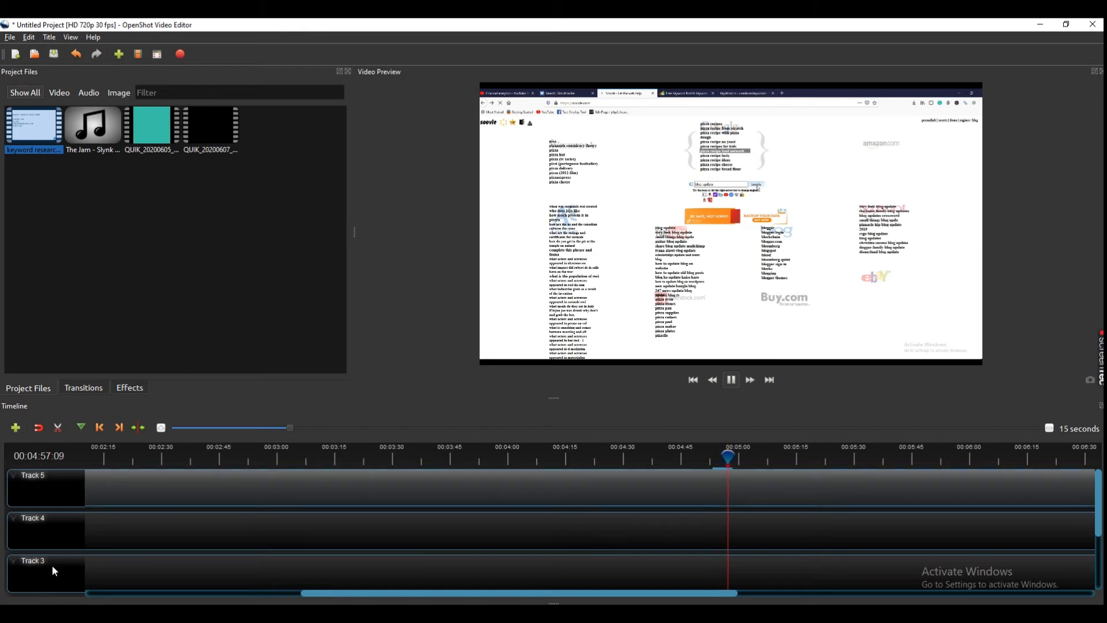
Add the QUIK_20200607 clip to Track 3 at about 00:05:04
{"action": "left_click", "coordinate": [210, 129]}
{"action": "left_click_drag", "start_coordinate": [206, 123], "coordinate": [761, 579]}
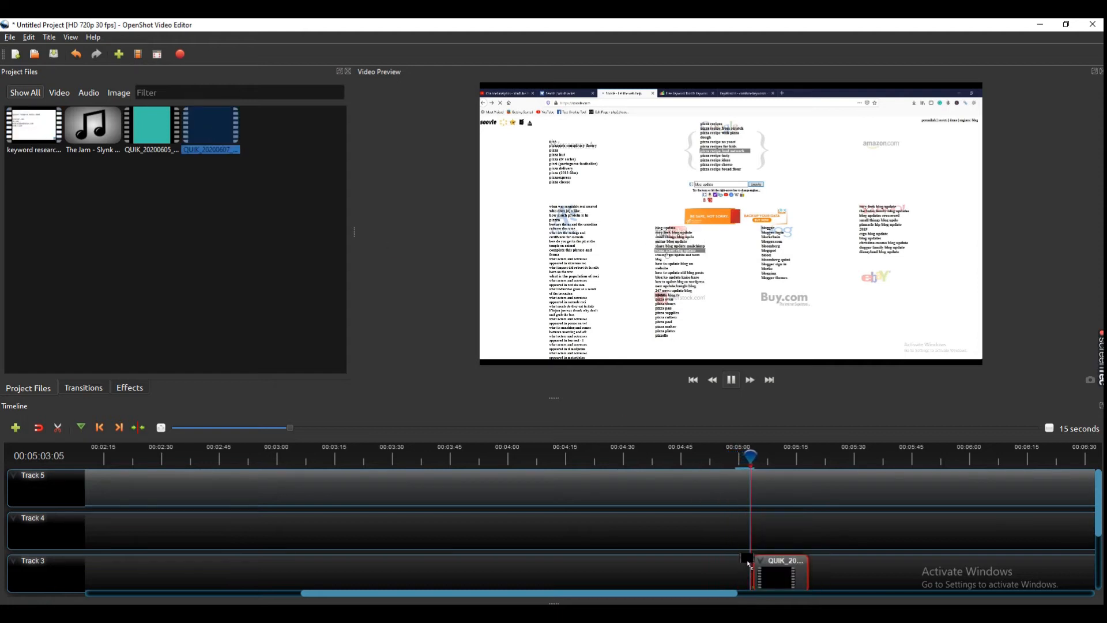
{"action": "scroll", "coordinate": [733, 542], "scroll_direction": "down", "scroll_amount": 2}
{"action": "scroll", "coordinate": [766, 551], "scroll_direction": "up", "scroll_amount": 3}
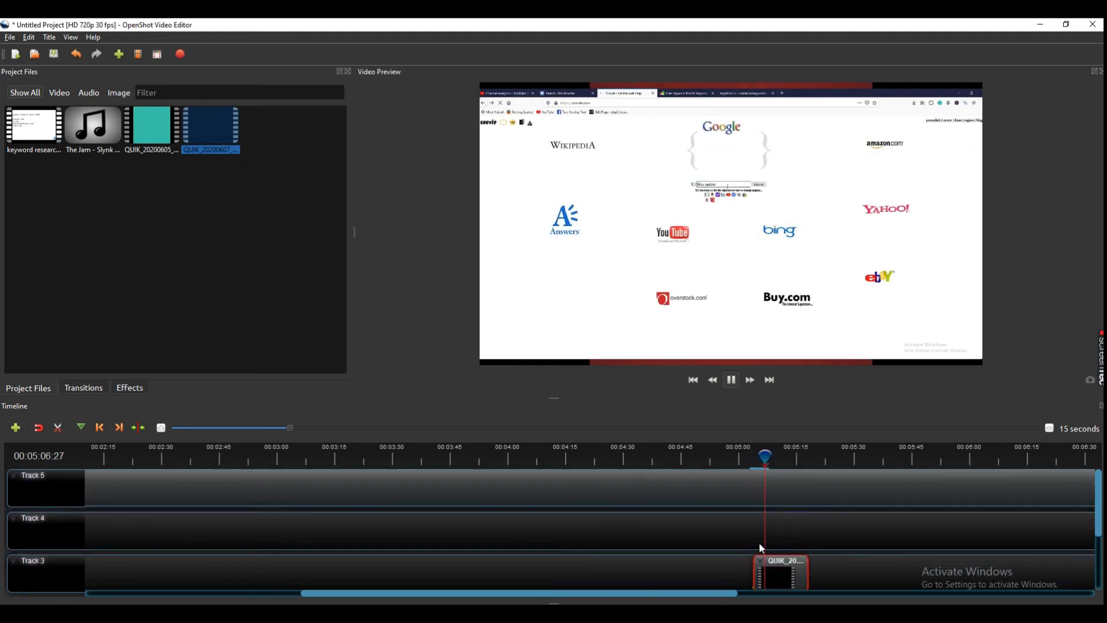
{"action": "scroll", "coordinate": [760, 545], "scroll_direction": "down", "scroll_amount": 2}
{"action": "scroll", "coordinate": [759, 545], "scroll_direction": "up", "scroll_amount": 2}
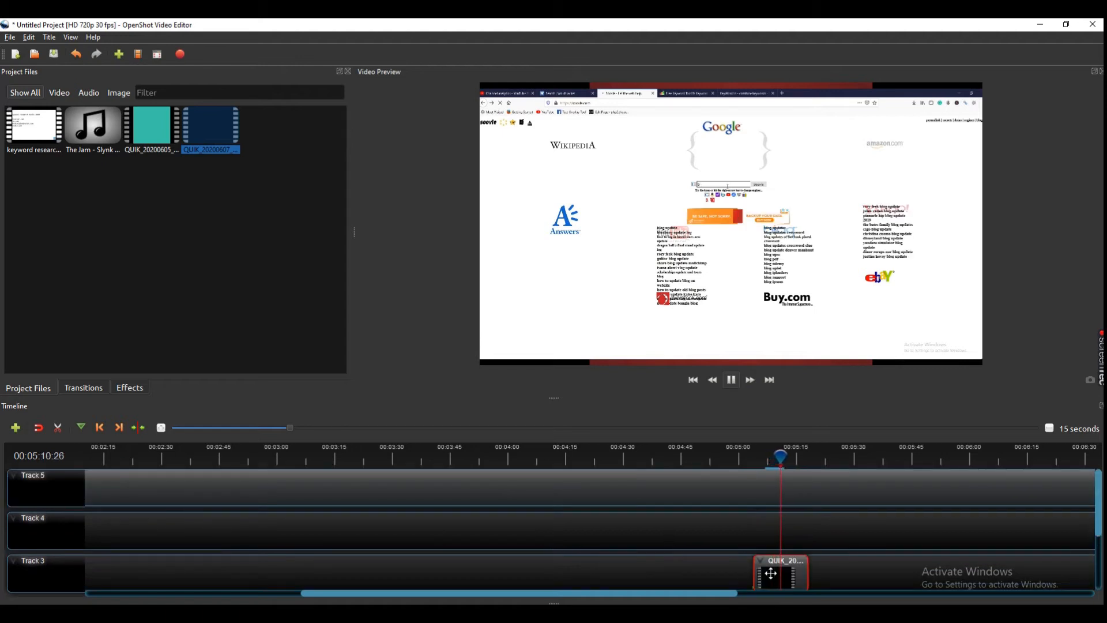
Preview the section where the QUIK_20200607 clip overlaps the keyword research video and set the timeline scale to 20 seconds
{"action": "left_click_drag", "start_coordinate": [784, 457], "coordinate": [753, 456]}
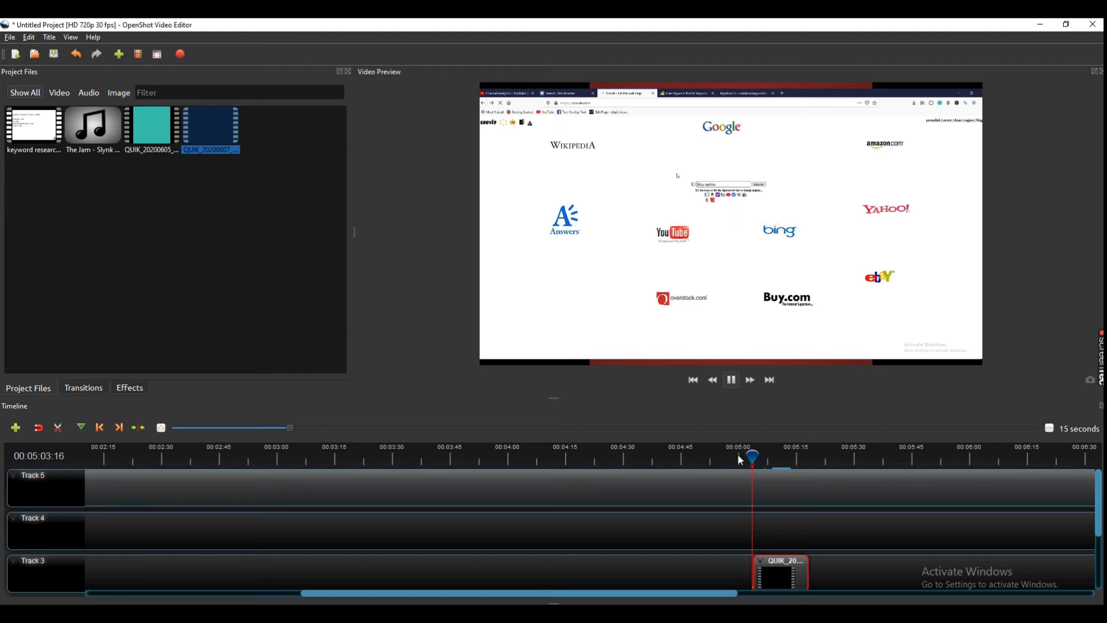
{"action": "left_click", "coordinate": [733, 382]}
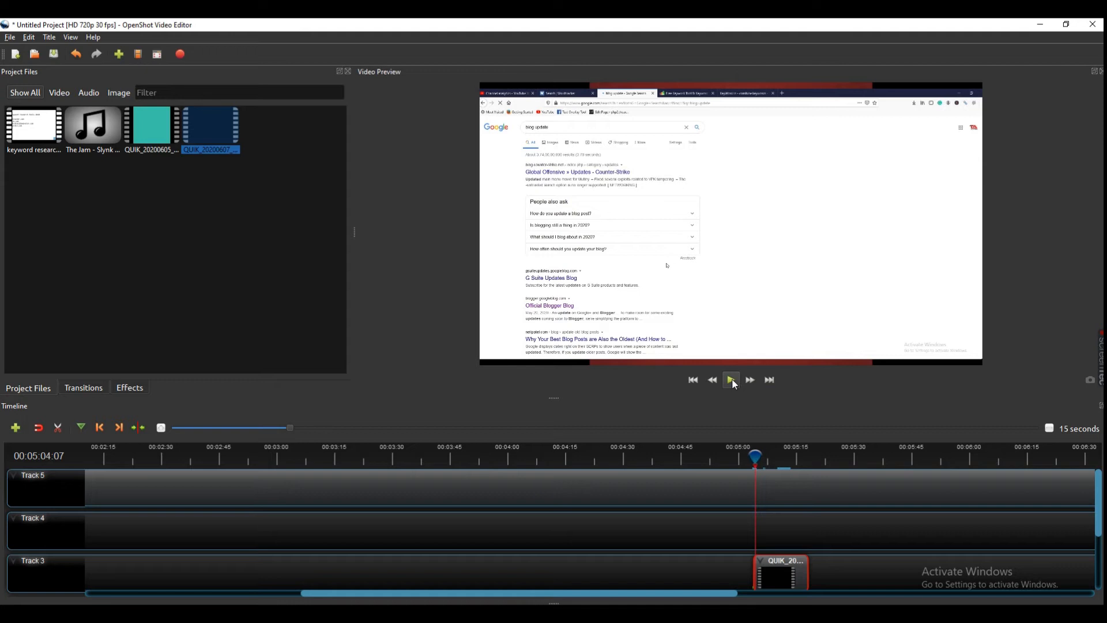
{"action": "left_click", "coordinate": [626, 428]}
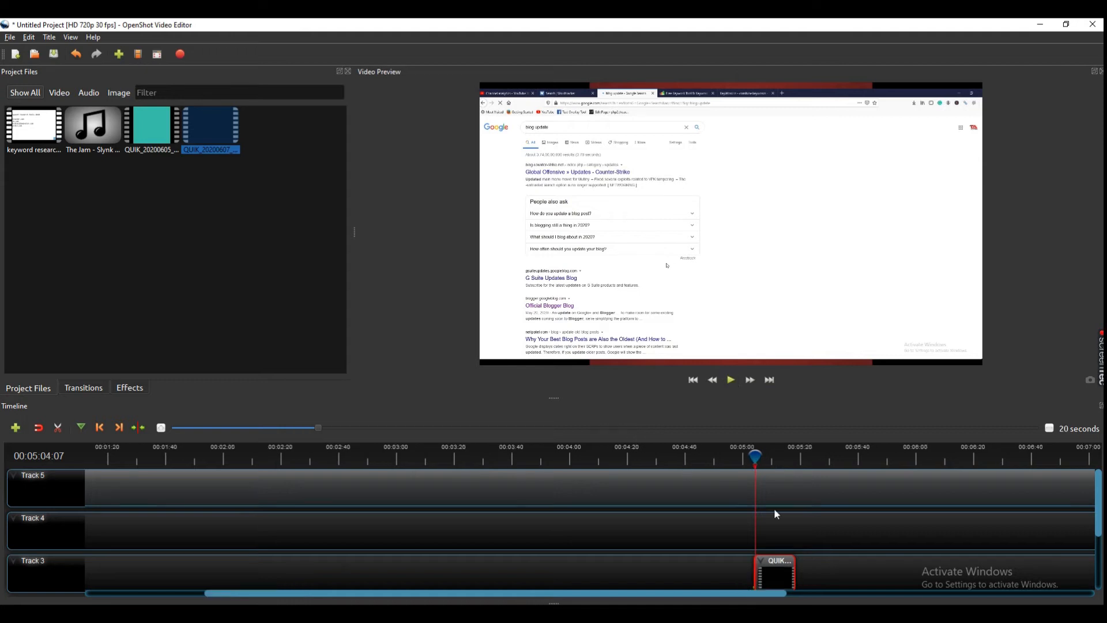
{"action": "scroll", "coordinate": [777, 509], "scroll_direction": "down", "scroll_amount": 1}
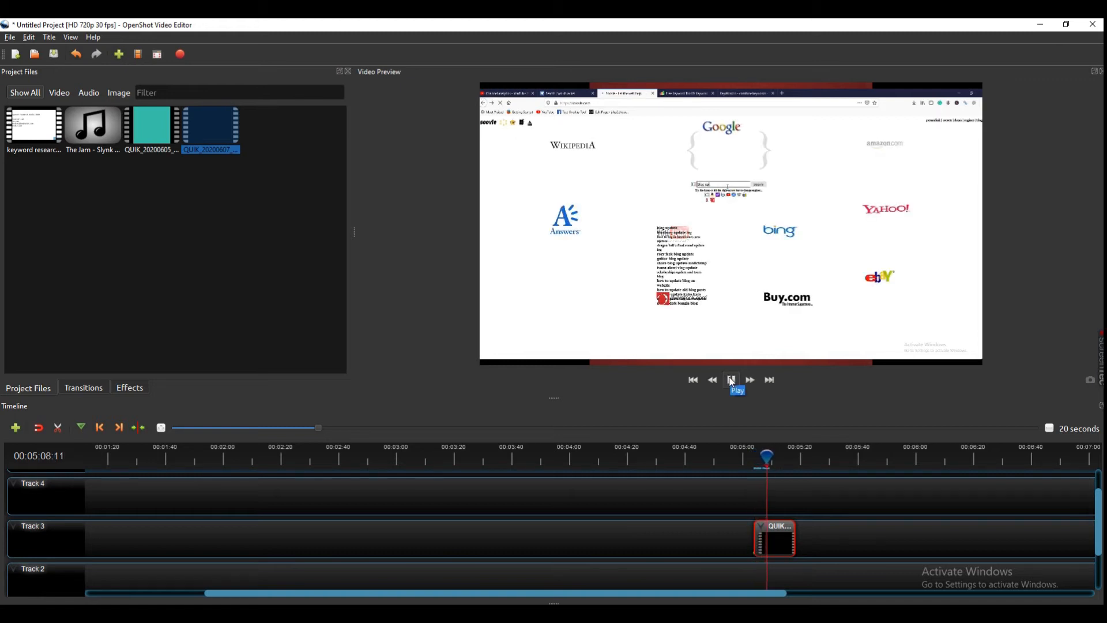
{"action": "left_click", "coordinate": [732, 381]}
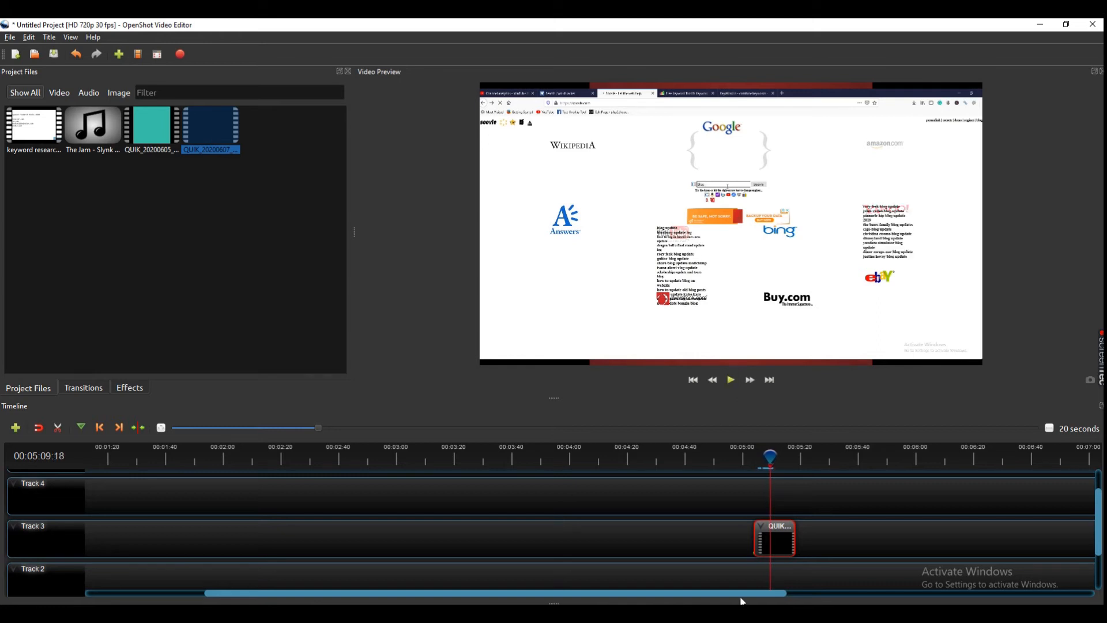
Move the QUIK_20200607 clip along Track 3 so it starts at about 00:05:48
{"action": "scroll", "coordinate": [742, 588], "scroll_direction": "down", "scroll_amount": 2}
{"action": "scroll", "coordinate": [742, 588], "scroll_direction": "up", "scroll_amount": 1}
{"action": "left_click_drag", "start_coordinate": [784, 512], "coordinate": [919, 513]}
{"action": "scroll", "coordinate": [762, 513], "scroll_direction": "down", "scroll_amount": 1}
{"action": "scroll", "coordinate": [818, 553], "scroll_direction": "up", "scroll_amount": 1}
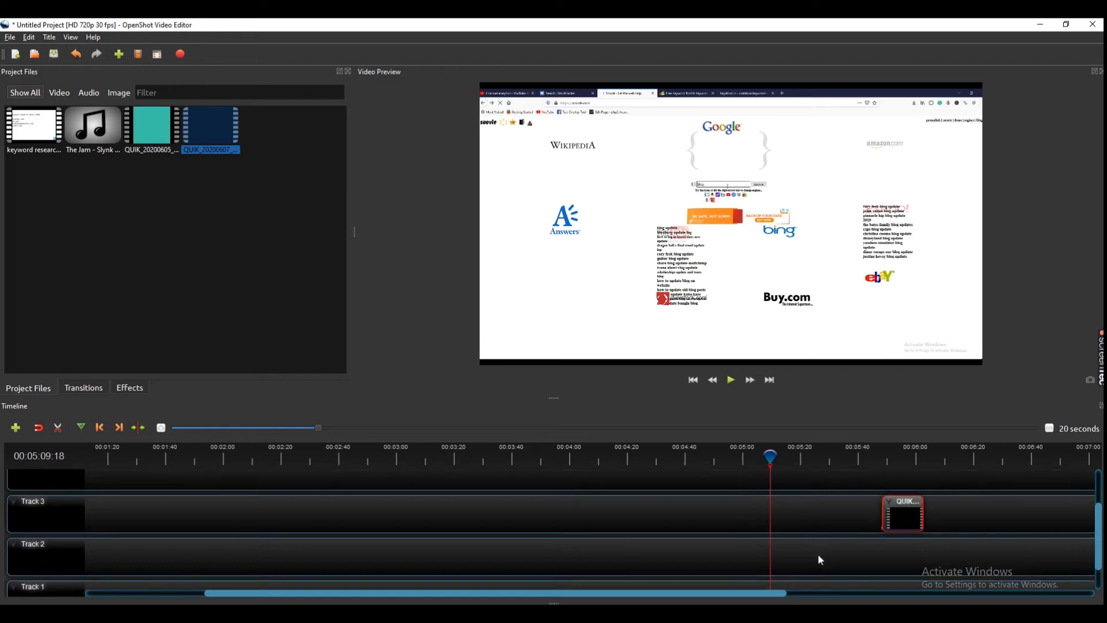
{"action": "scroll", "coordinate": [818, 554], "scroll_direction": "up", "scroll_amount": 1}
{"action": "scroll", "coordinate": [760, 531], "scroll_direction": "down", "scroll_amount": 2}
{"action": "scroll", "coordinate": [760, 531], "scroll_direction": "up", "scroll_amount": 1}
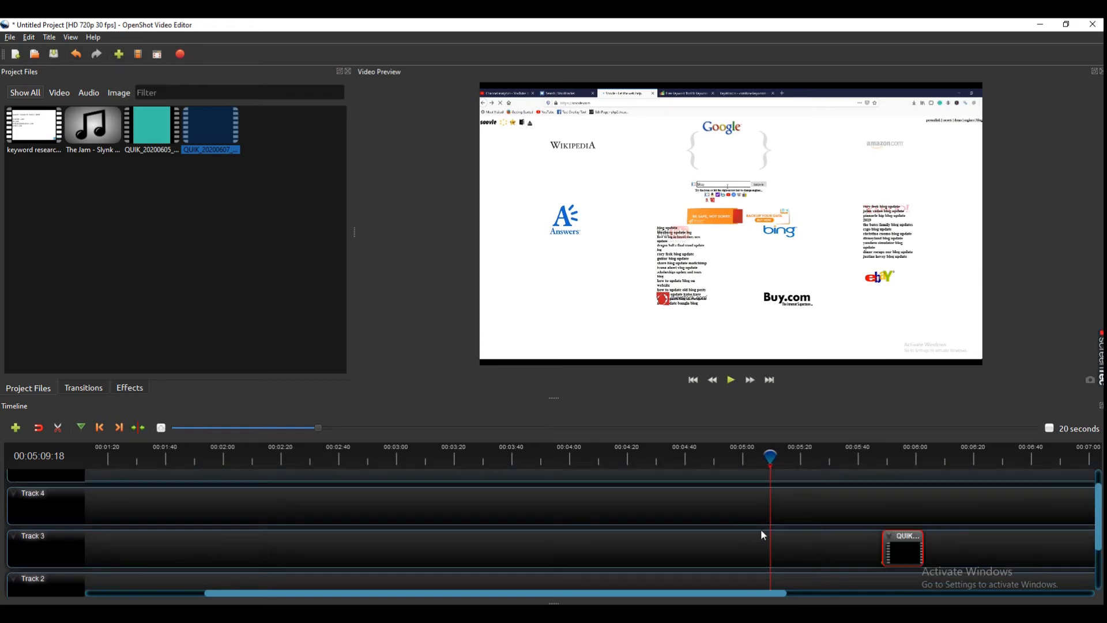
{"action": "scroll", "coordinate": [764, 536], "scroll_direction": "up", "scroll_amount": 1}
{"action": "scroll", "coordinate": [763, 528], "scroll_direction": "down", "scroll_amount": 1}
{"action": "scroll", "coordinate": [762, 528], "scroll_direction": "up", "scroll_amount": 1}
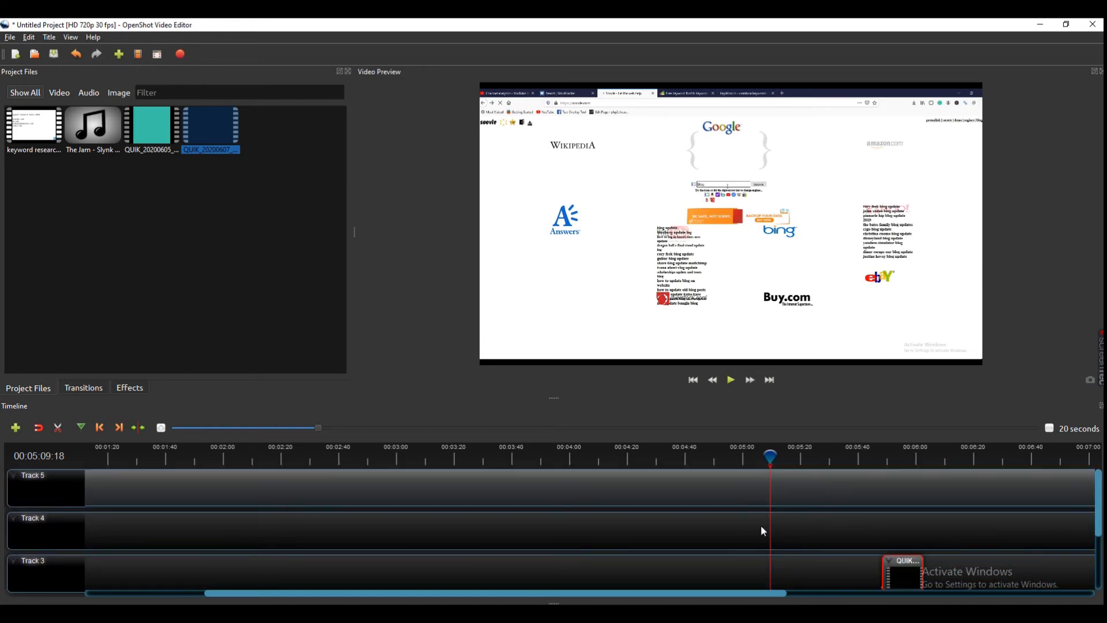
{"action": "scroll", "coordinate": [762, 527], "scroll_direction": "down", "scroll_amount": 1}
{"action": "scroll", "coordinate": [764, 528], "scroll_direction": "down", "scroll_amount": 1}
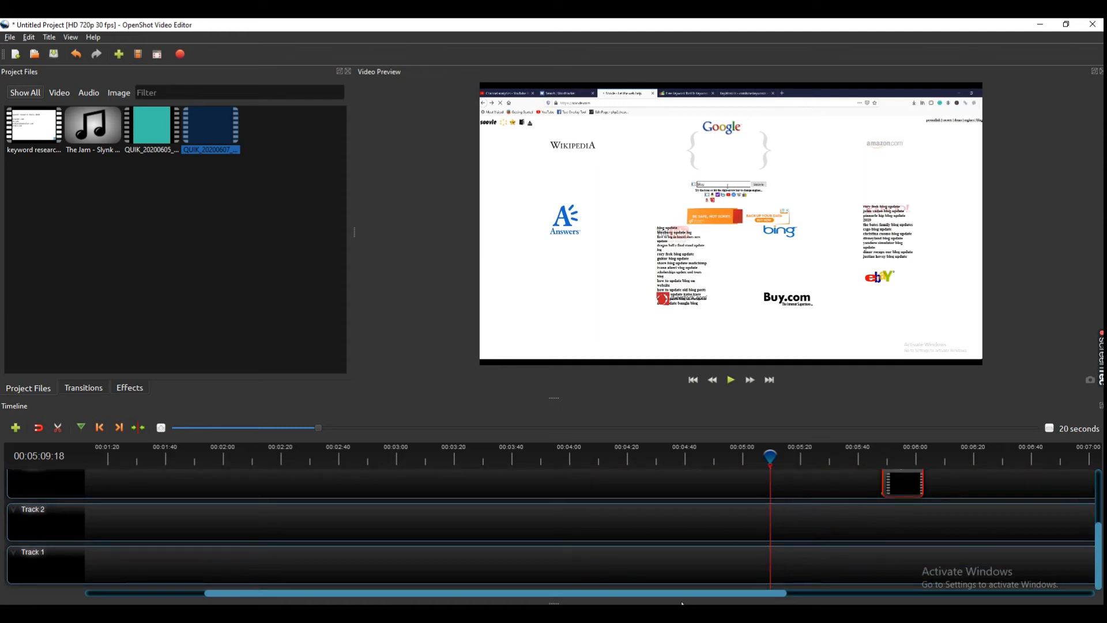
{"action": "left_click_drag", "start_coordinate": [676, 594], "coordinate": [526, 593]}
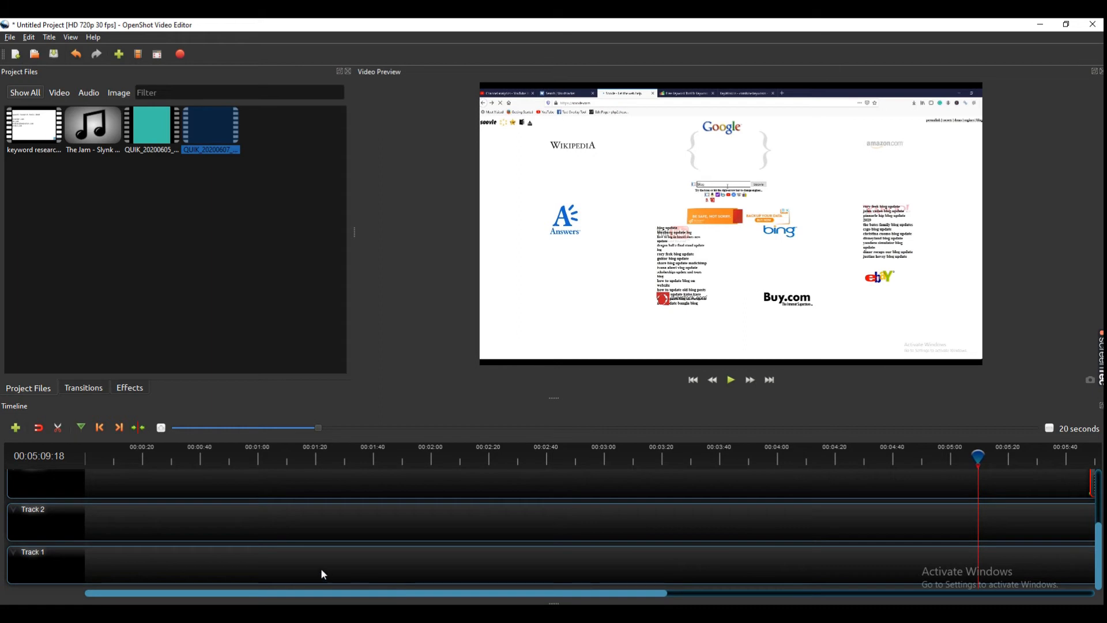
{"action": "scroll", "coordinate": [289, 502], "scroll_direction": "up", "scroll_amount": 2}
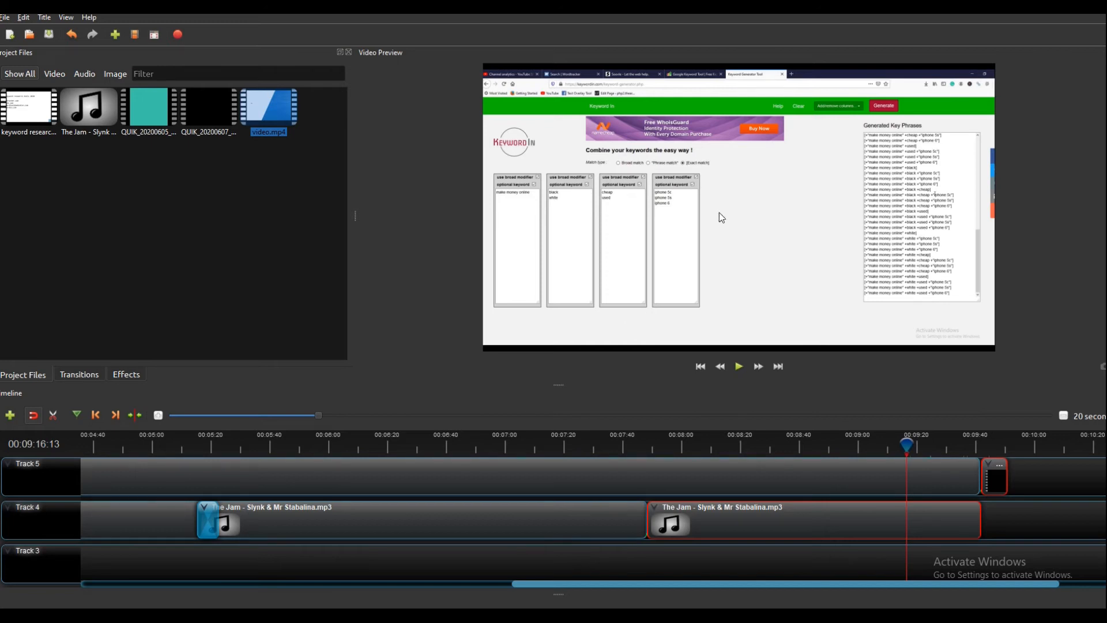
Play the end of the keyword research video around 00:09:40 to check the changeover to the closing QUIK clip
{"action": "left_click_drag", "start_coordinate": [906, 444], "coordinate": [984, 445]}
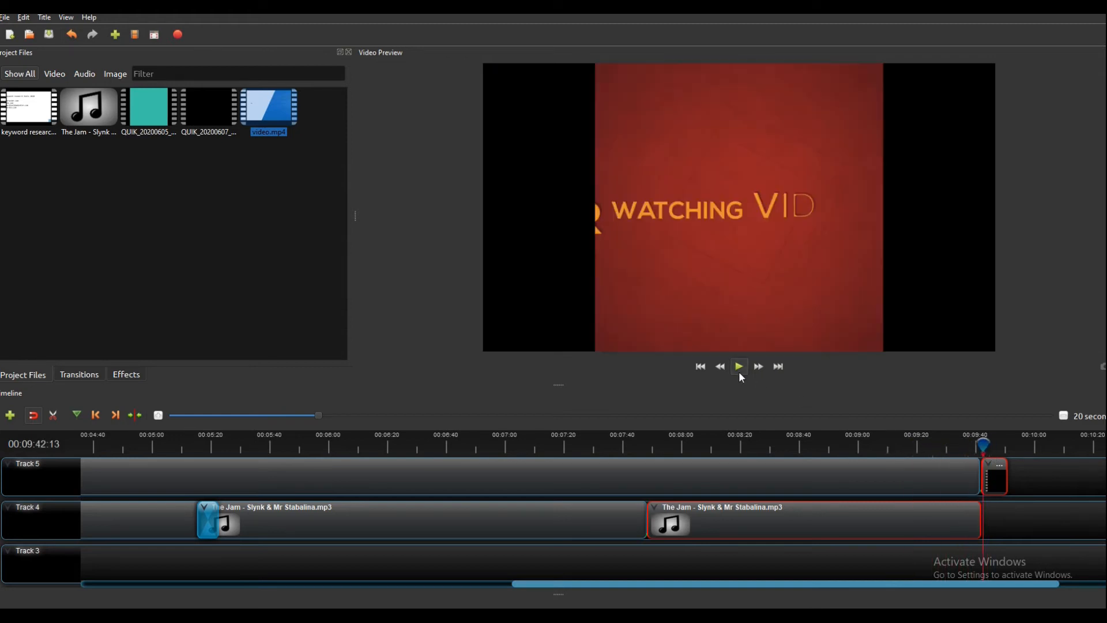
{"action": "left_click", "coordinate": [738, 366]}
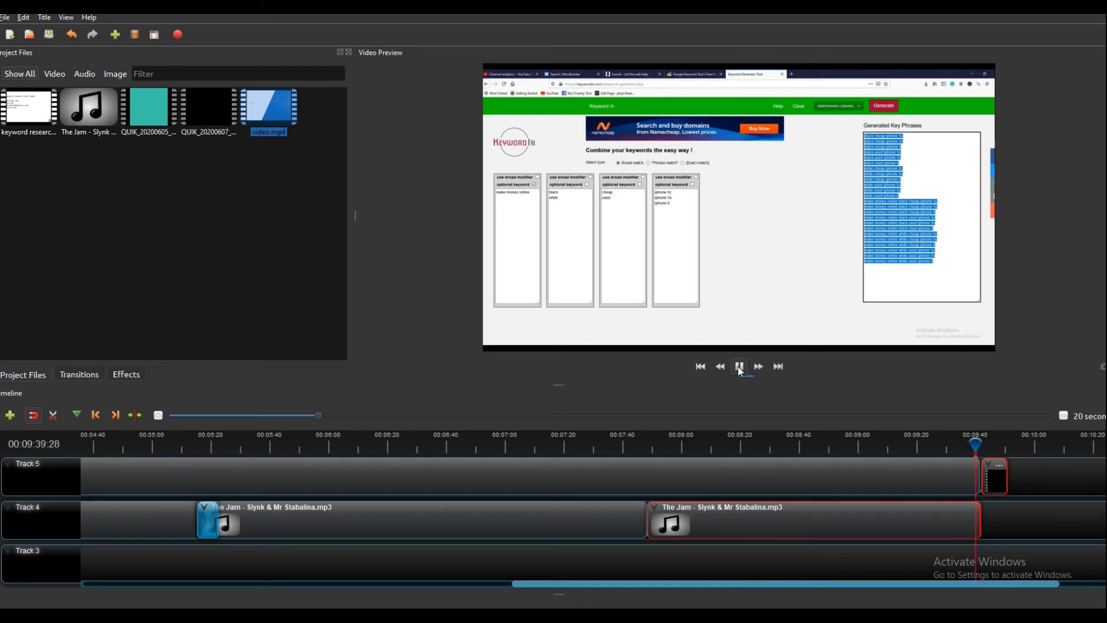
{"action": "left_click", "coordinate": [740, 367]}
Start a new title and choose the Standard 2 template after trying the Tv rating and Sunset templates
{"action": "left_click", "coordinate": [46, 25]}
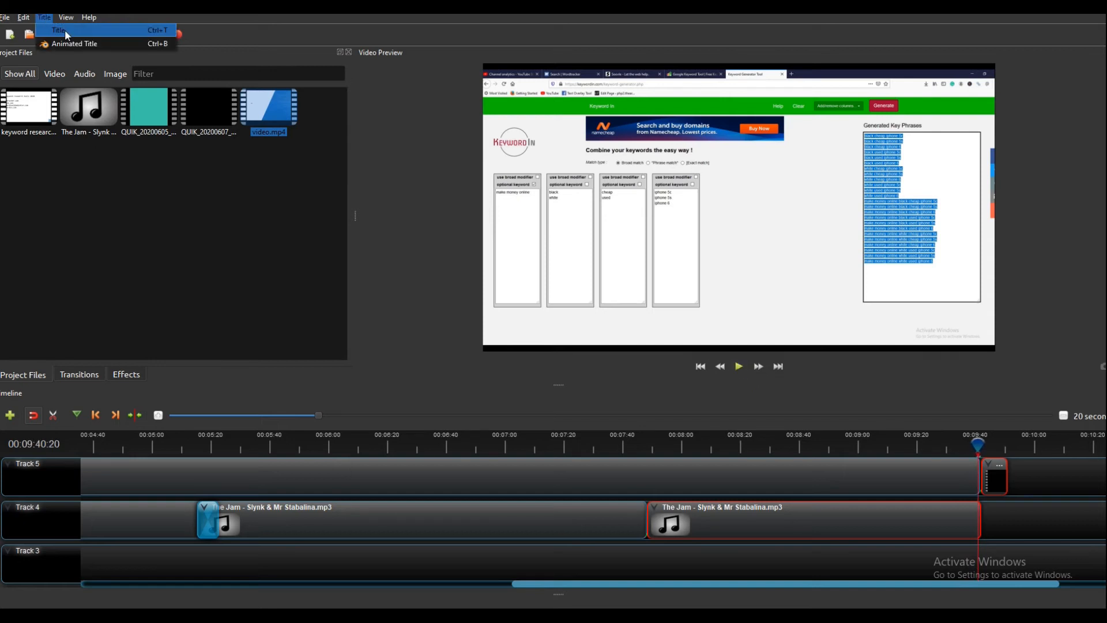
{"action": "left_click", "coordinate": [65, 29]}
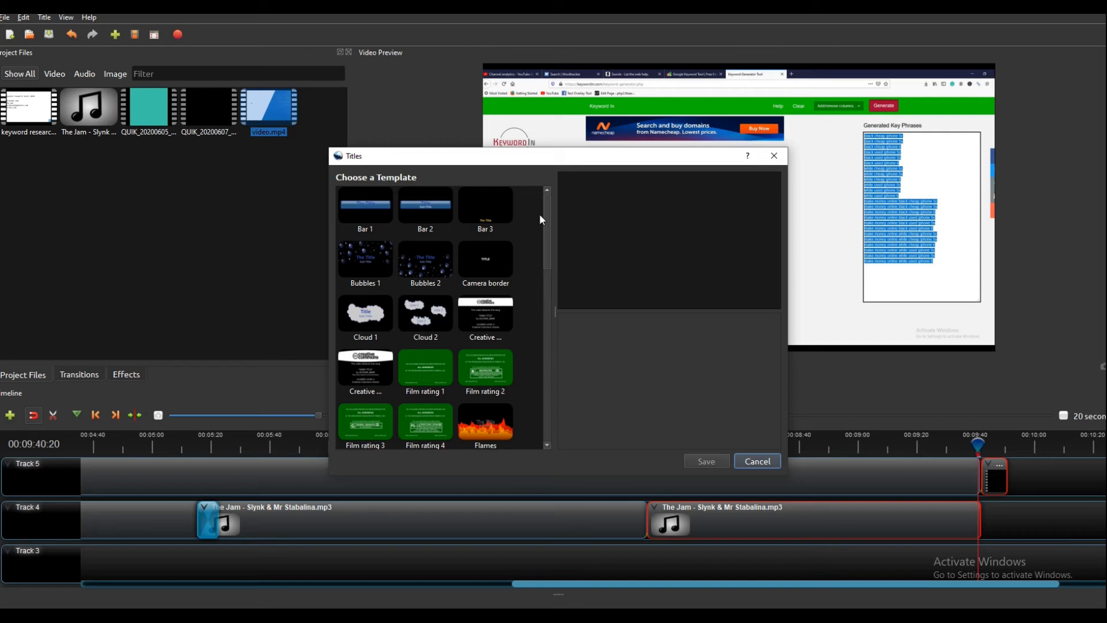
{"action": "left_click_drag", "start_coordinate": [548, 223], "coordinate": [557, 407]}
{"action": "left_click", "coordinate": [427, 424]}
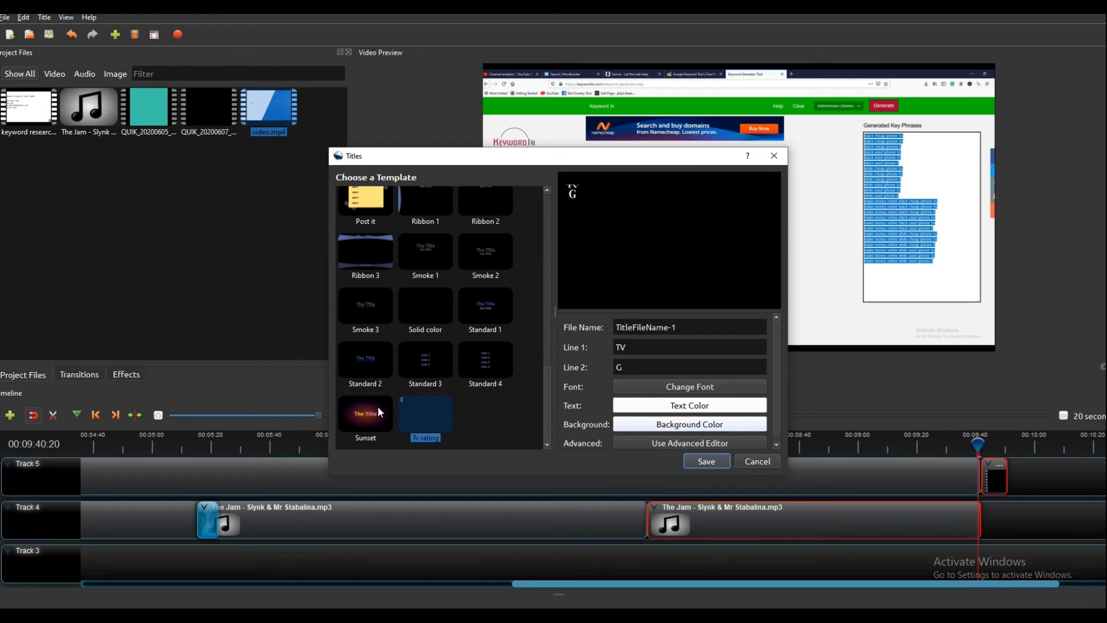
{"action": "left_click", "coordinate": [367, 421]}
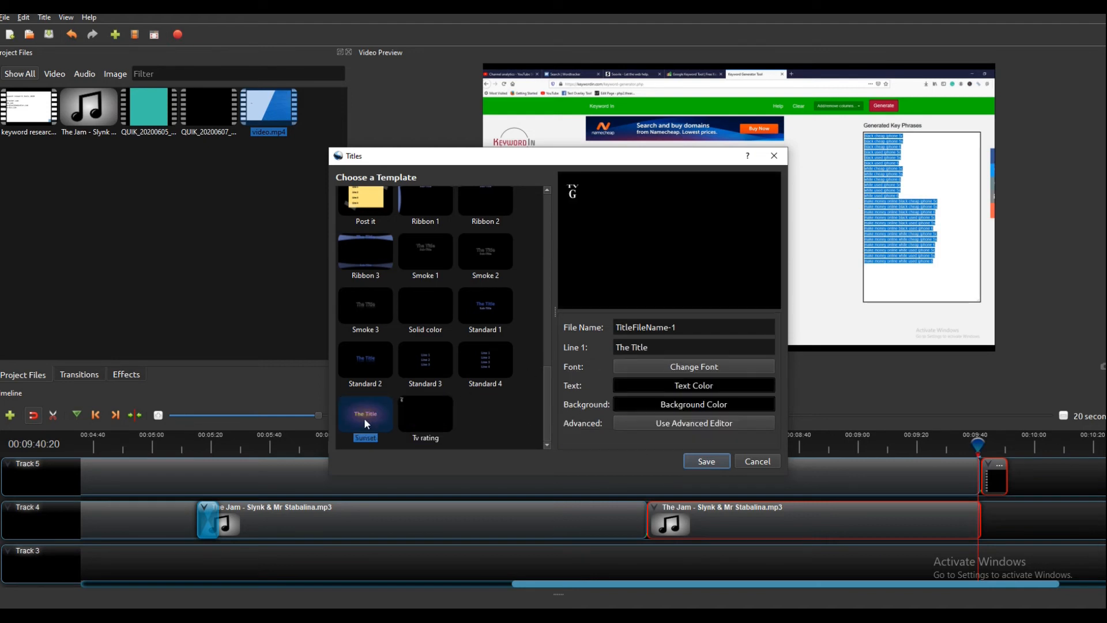
{"action": "left_click", "coordinate": [374, 346]}
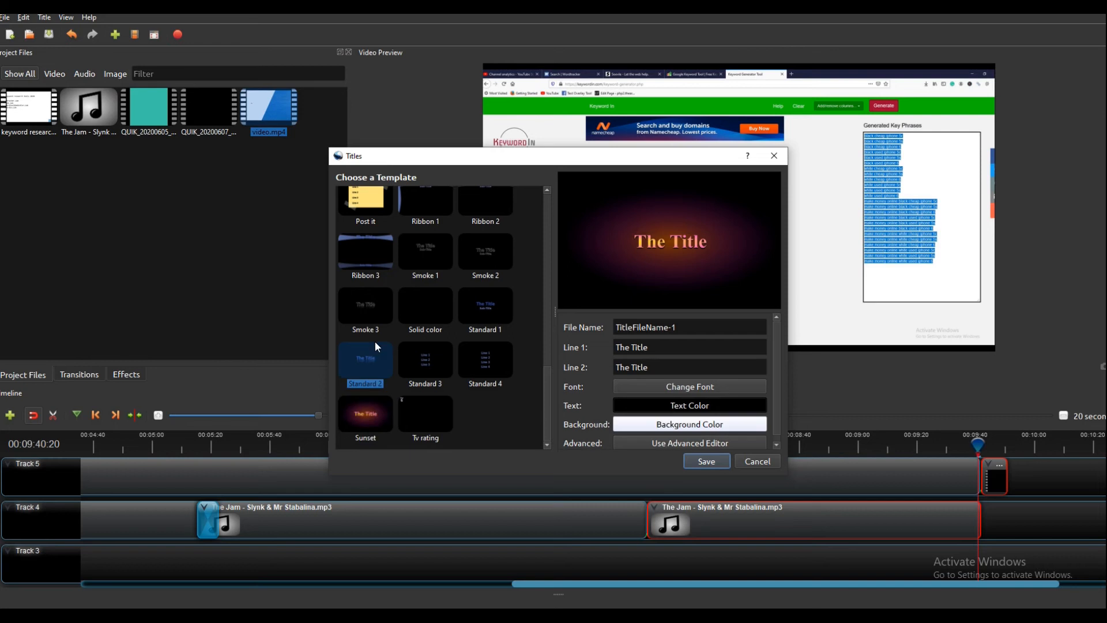
Replace the title's first line of text with "BEST WEBSITE"
{"action": "left_click", "coordinate": [662, 349]}
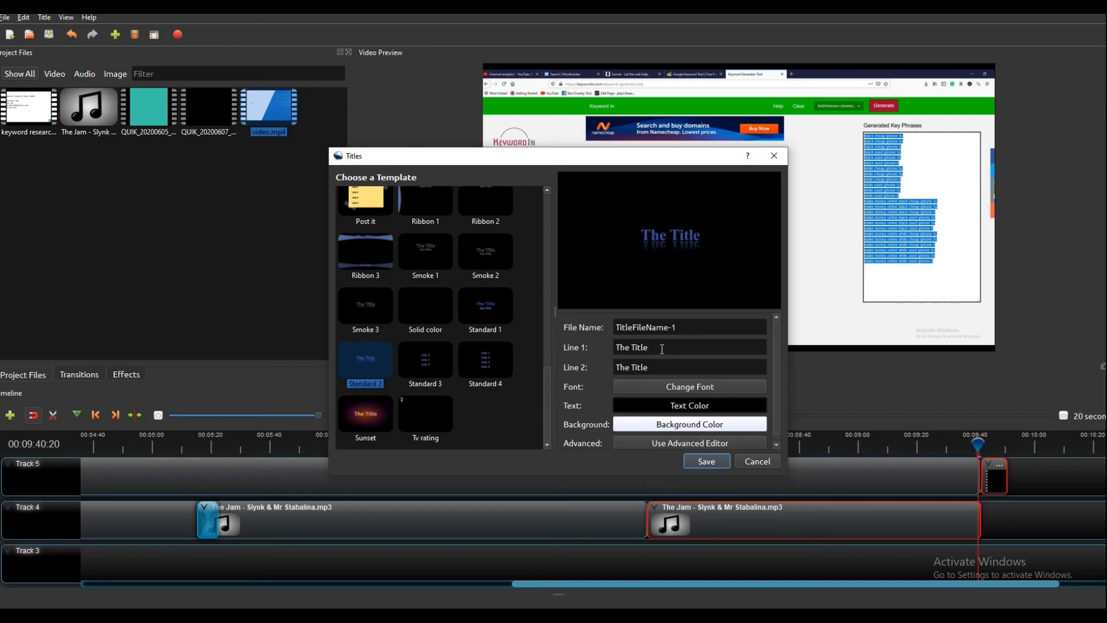
{"action": "key", "text": "BackSpace"}
{"action": "key", "text": "BackSpace"}
{"action": "key", "text": "BackSpace"}
{"action": "key", "text": "BackSpace"}
{"action": "key", "text": "BackSpace"}
{"action": "key", "text": "BackSpace"}
{"action": "key", "text": "BackSpace"}
{"action": "key", "text": "BackSpace"}
{"action": "key", "text": "BackSpace"}
{"action": "type", "text": "B"}
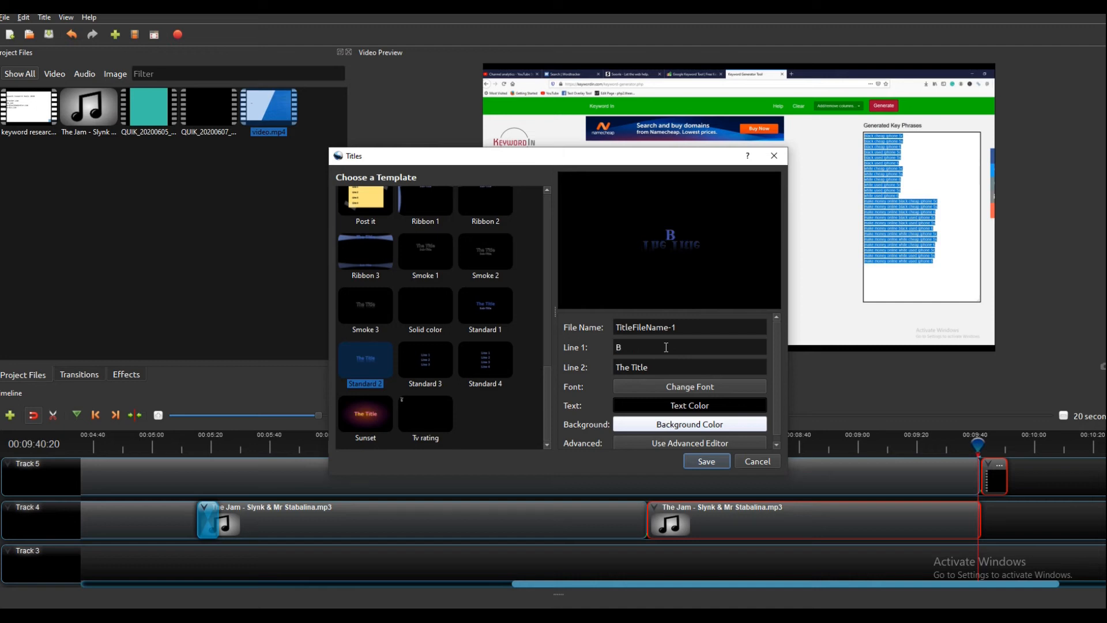
{"action": "type", "text": "EST"}
{"action": "type", "text": " w"}
{"action": "type", "text": "e"}
{"action": "key", "text": "BackSpace"}
{"action": "type", "text": "W"}
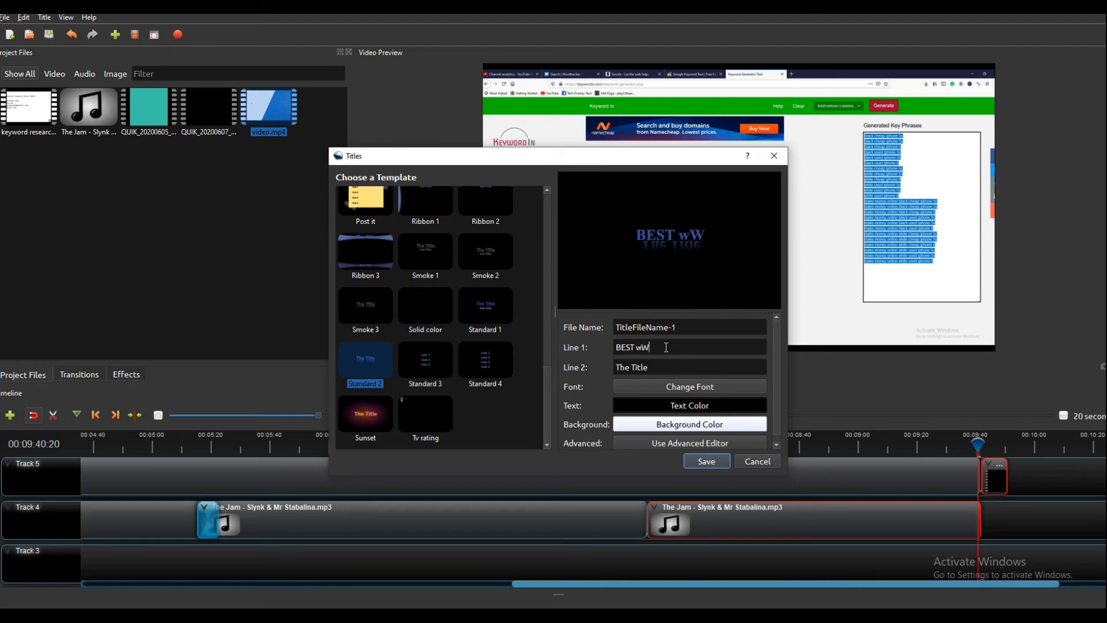
{"action": "key", "text": "BackSpace"}
{"action": "key", "text": "BackSpace"}
{"action": "type", "text": "WEBSITE"}
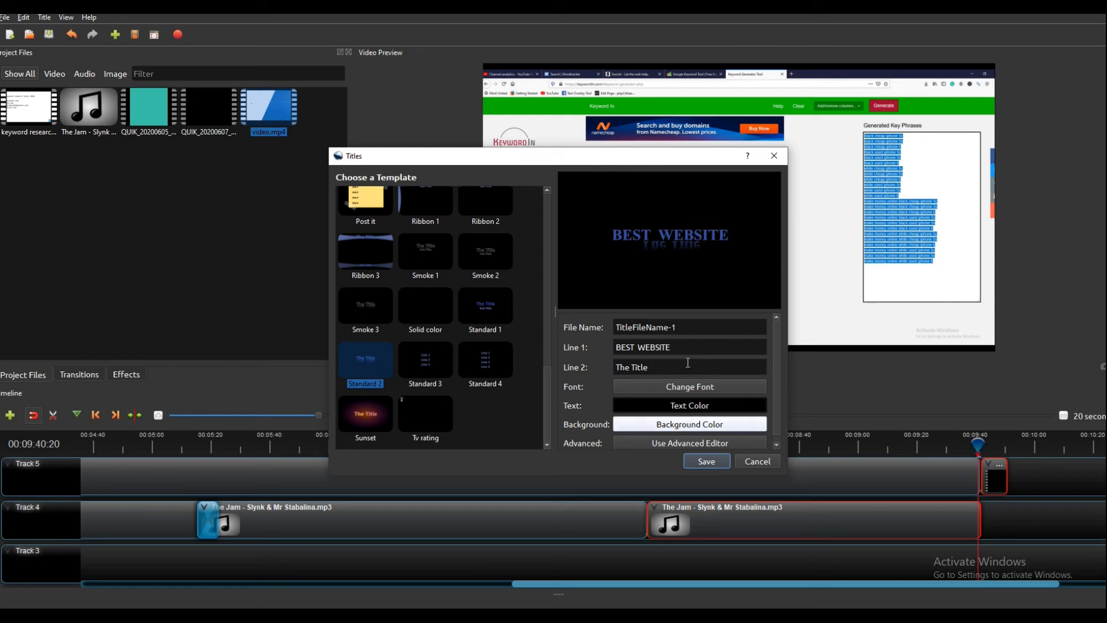
Give the title the light blue background color #e0e7ff and save it to the project files
{"action": "left_click", "coordinate": [696, 425]}
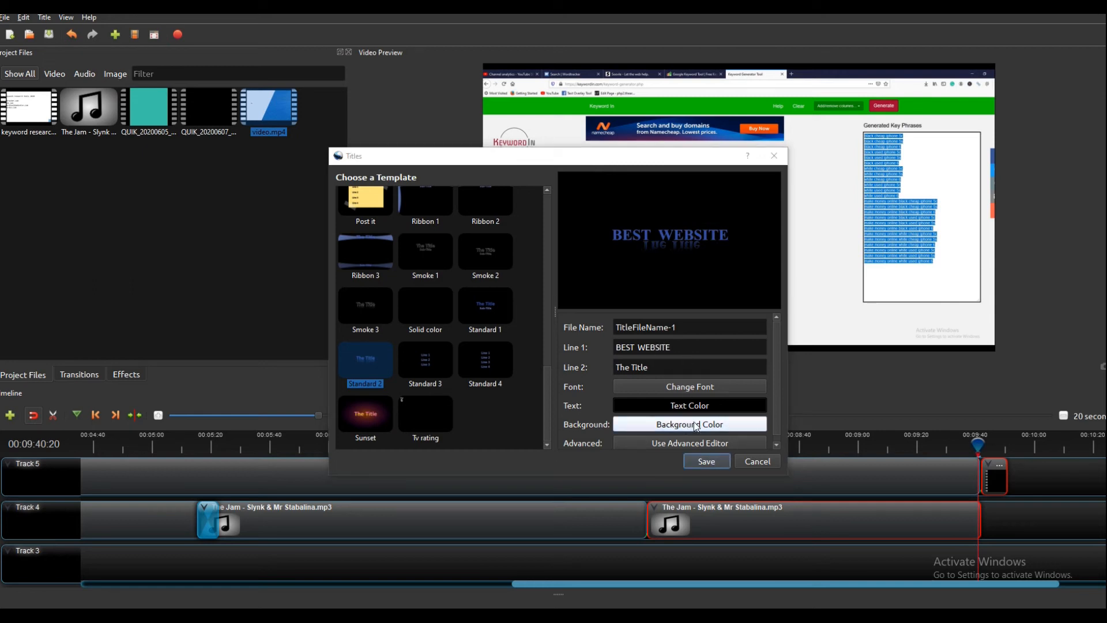
{"action": "left_click_drag", "start_coordinate": [577, 402], "coordinate": [566, 430]}
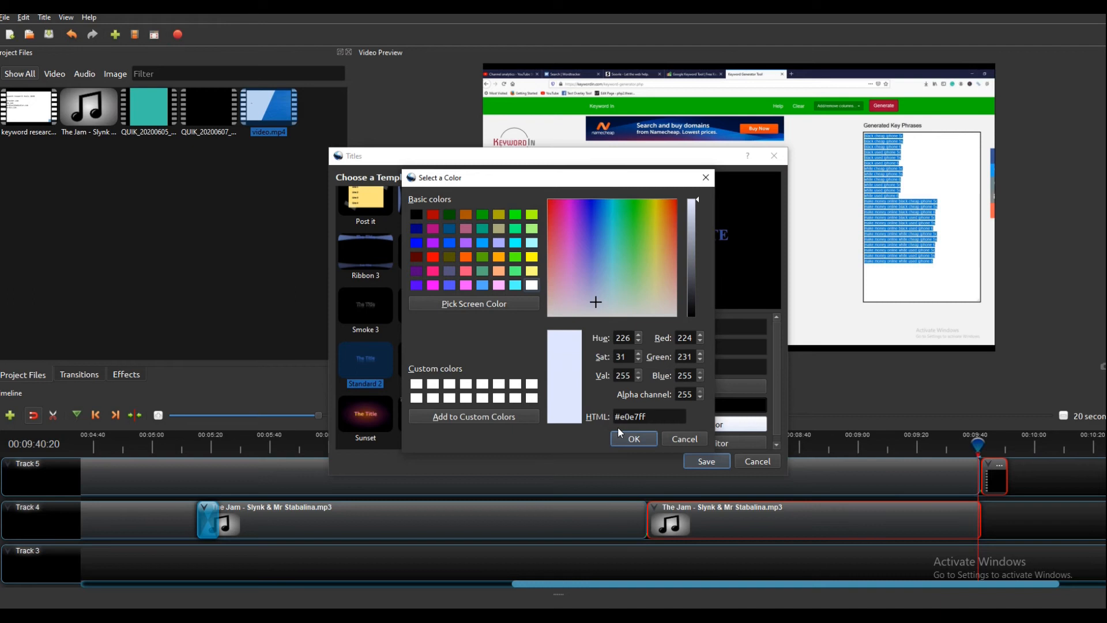
{"action": "left_click", "coordinate": [637, 436]}
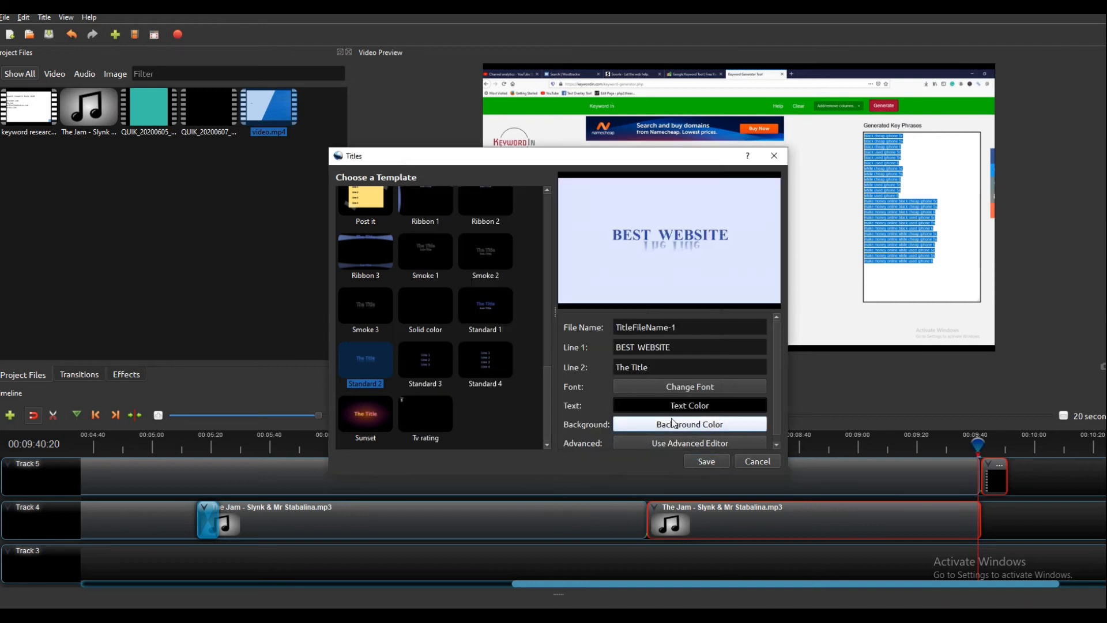
{"action": "left_click", "coordinate": [708, 461]}
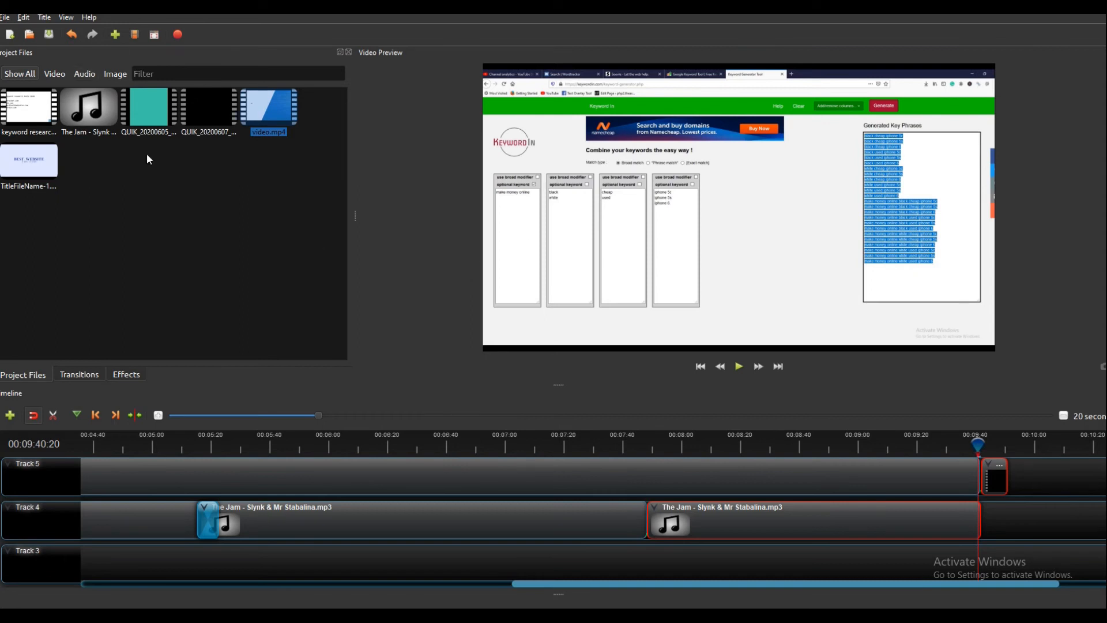
Place the BEST WEBSITE title on Track 5 over the keyword research video at about 00:07:10
{"action": "left_click", "coordinate": [30, 164]}
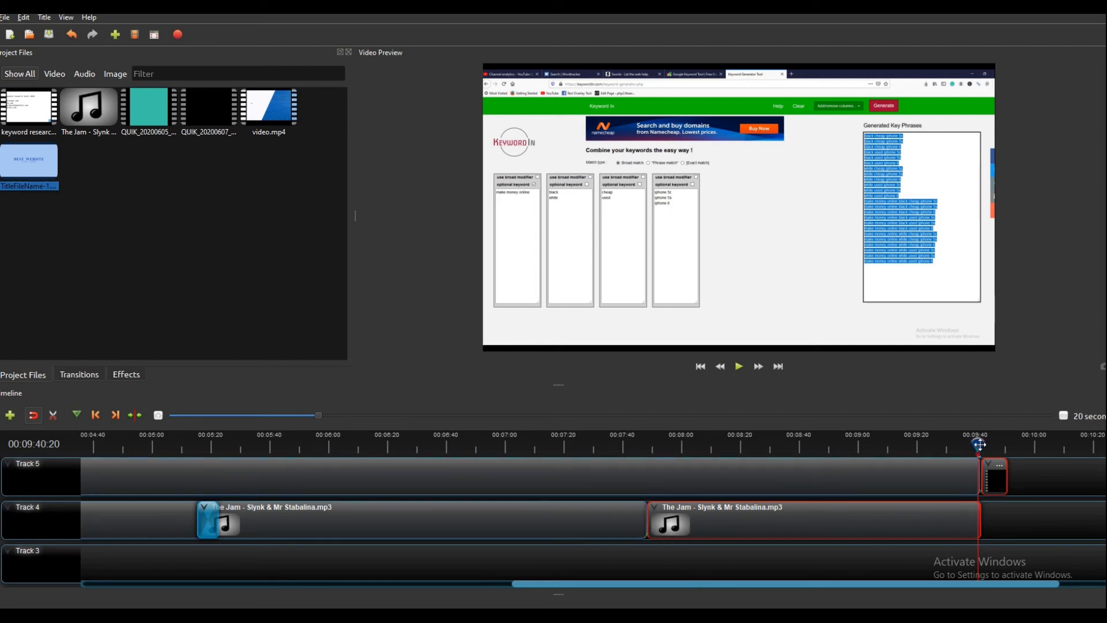
{"action": "left_click_drag", "start_coordinate": [979, 445], "coordinate": [703, 454]}
{"action": "left_click_drag", "start_coordinate": [821, 440], "coordinate": [524, 457]}
{"action": "left_click_drag", "start_coordinate": [764, 442], "coordinate": [403, 469]}
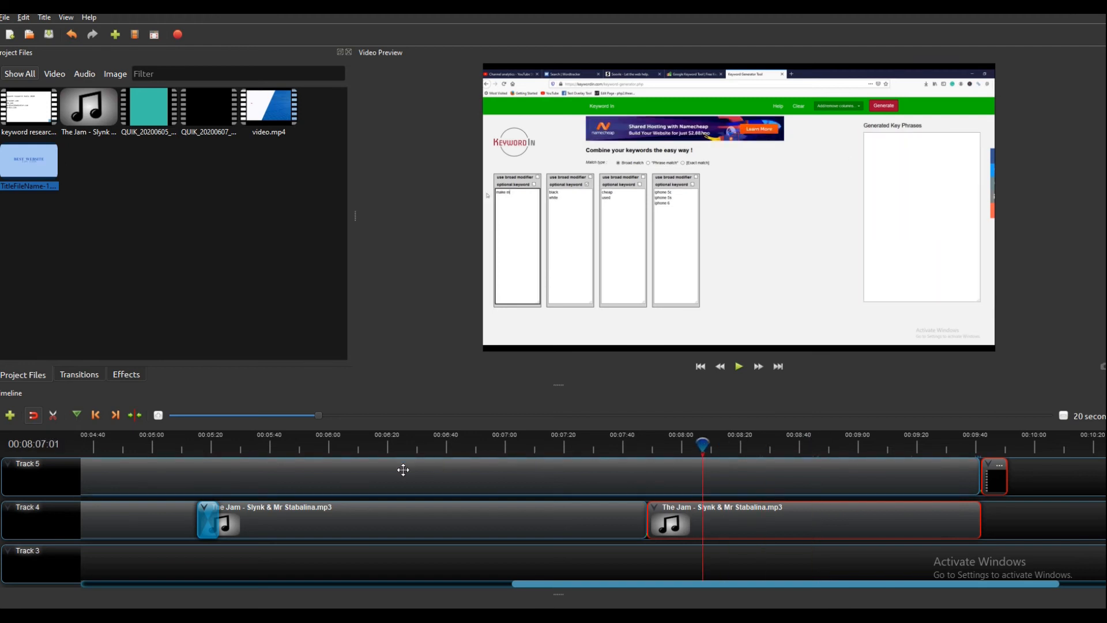
{"action": "left_click_drag", "start_coordinate": [703, 443], "coordinate": [564, 456]}
{"action": "left_click_drag", "start_coordinate": [530, 584], "coordinate": [68, 565]}
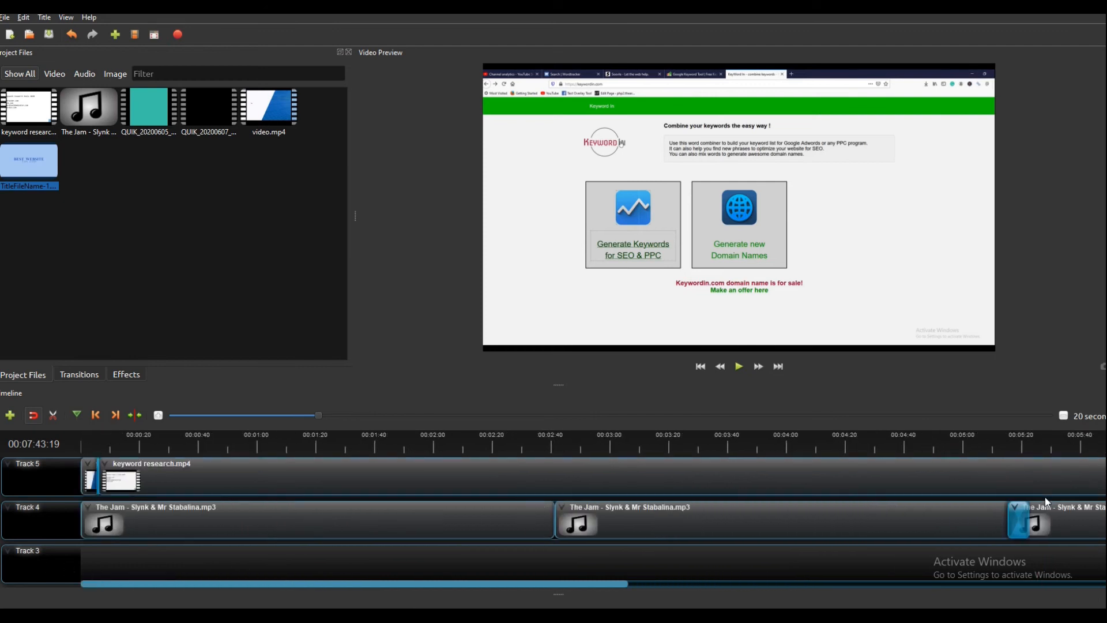
{"action": "left_click_drag", "start_coordinate": [597, 587], "coordinate": [918, 584]}
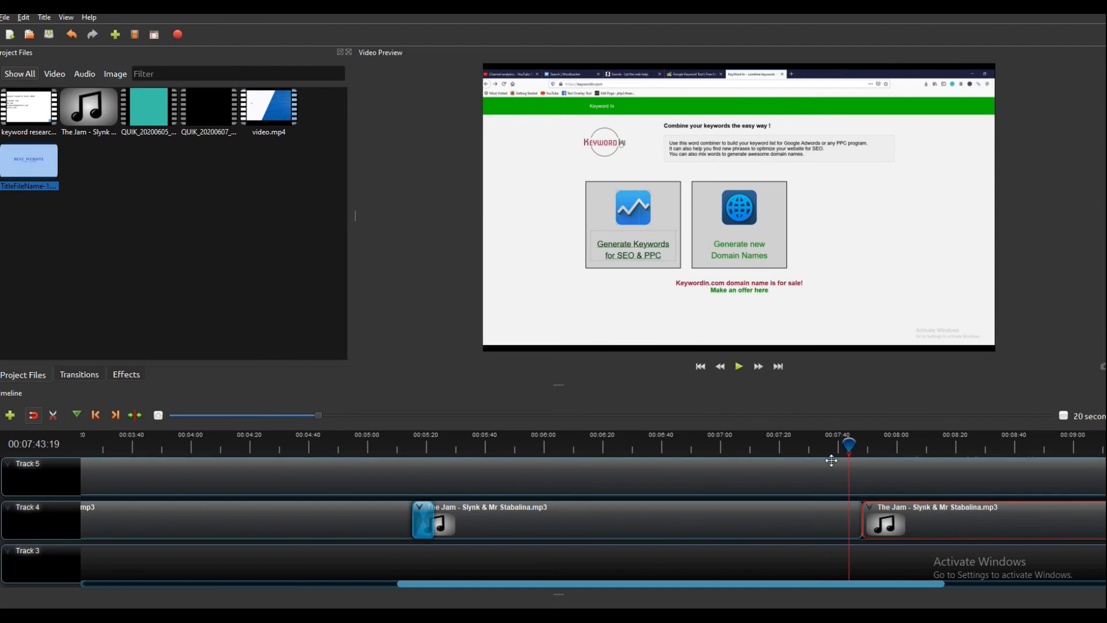
{"action": "left_click_drag", "start_coordinate": [848, 445], "coordinate": [722, 451]}
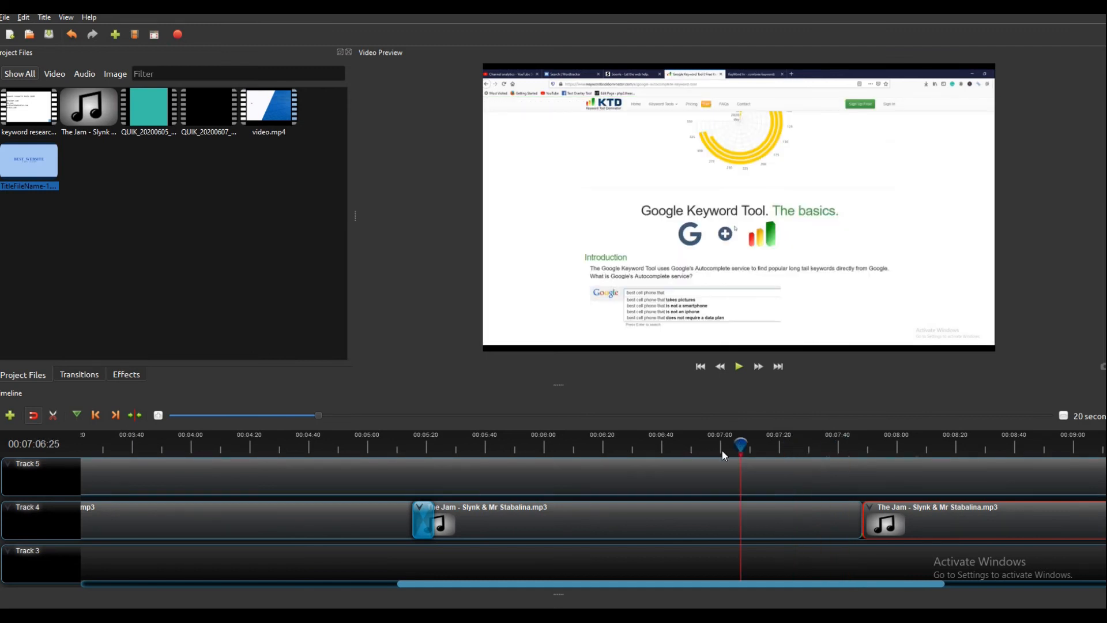
{"action": "left_click", "coordinate": [703, 445]}
{"action": "left_click_drag", "start_coordinate": [30, 163], "coordinate": [713, 487]}
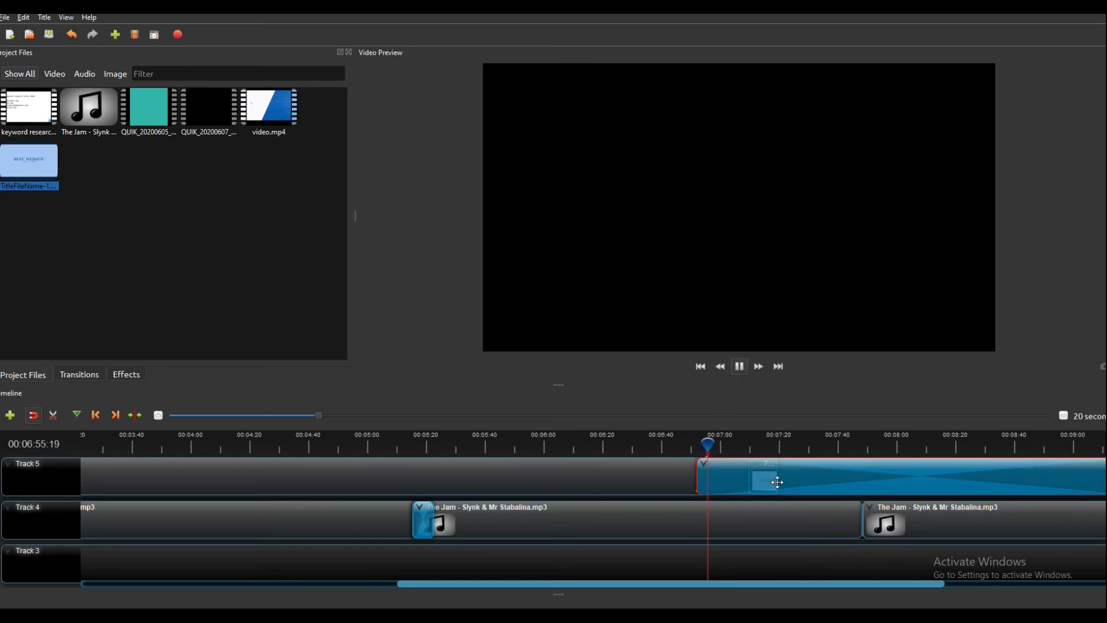
Stop the playback and remove the transition overlapping the title clip on Track 5
{"action": "left_click", "coordinate": [740, 367]}
{"action": "left_click_drag", "start_coordinate": [702, 581], "coordinate": [668, 590]}
{"action": "left_click_drag", "start_coordinate": [713, 445], "coordinate": [675, 455]}
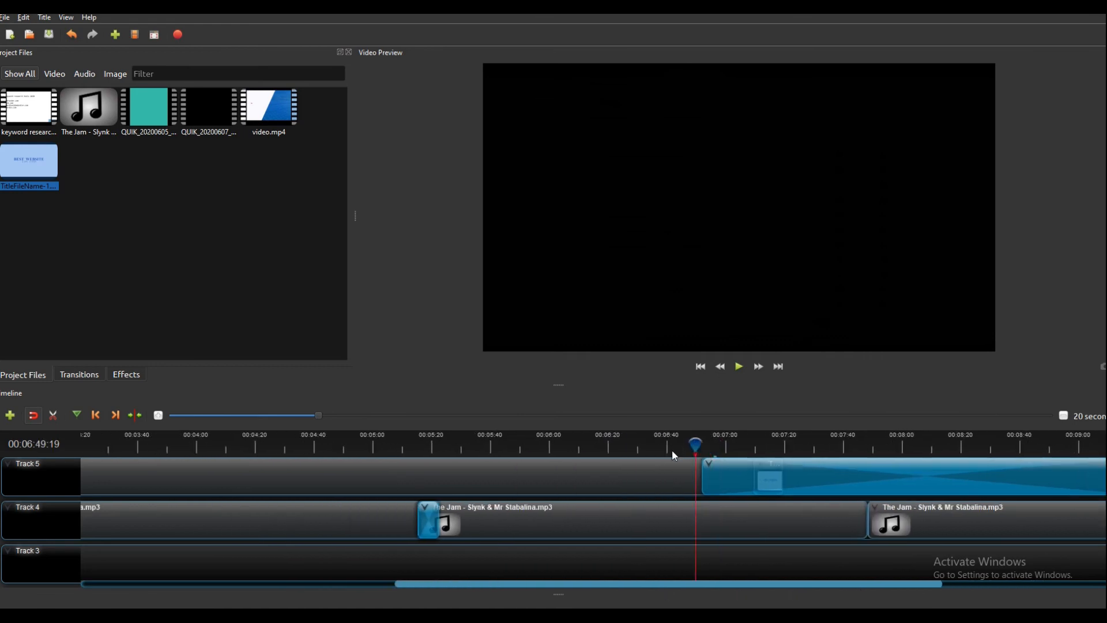
{"action": "right_click", "coordinate": [713, 468]}
{"action": "left_click", "coordinate": [745, 514]}
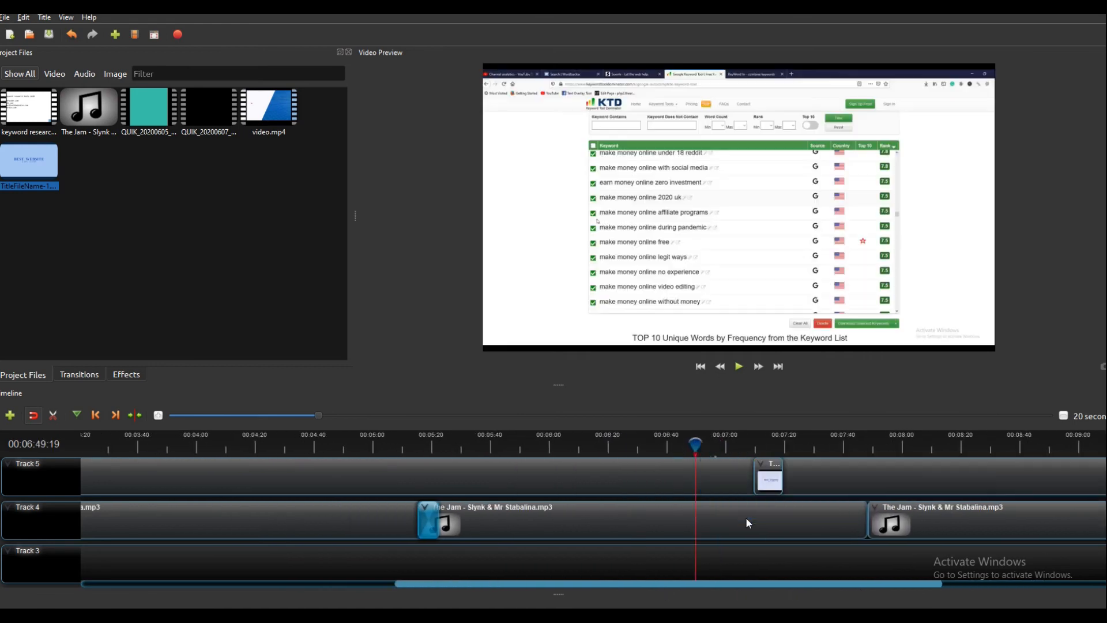
Play the title clip from about 00:07:10 to check how it covers the video
{"action": "left_click", "coordinate": [750, 444]}
{"action": "left_click", "coordinate": [739, 367]}
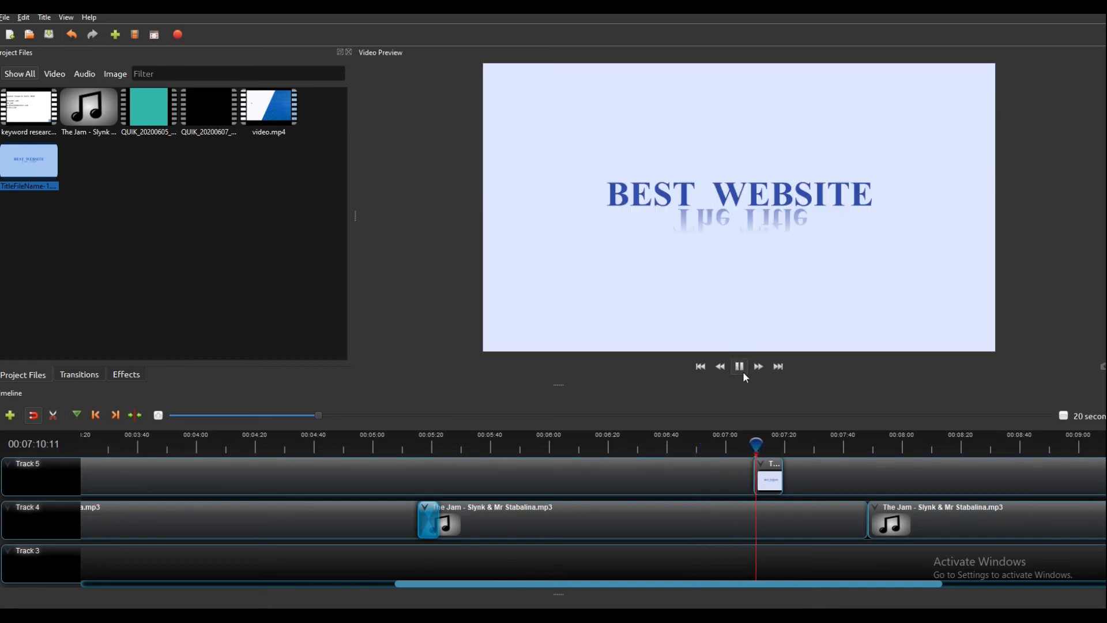
{"action": "left_click", "coordinate": [739, 367]}
Transform the title clip, shrinking it to about a third of the frame width and moving it to the frame's lower-left corner
{"action": "right_click", "coordinate": [768, 462]}
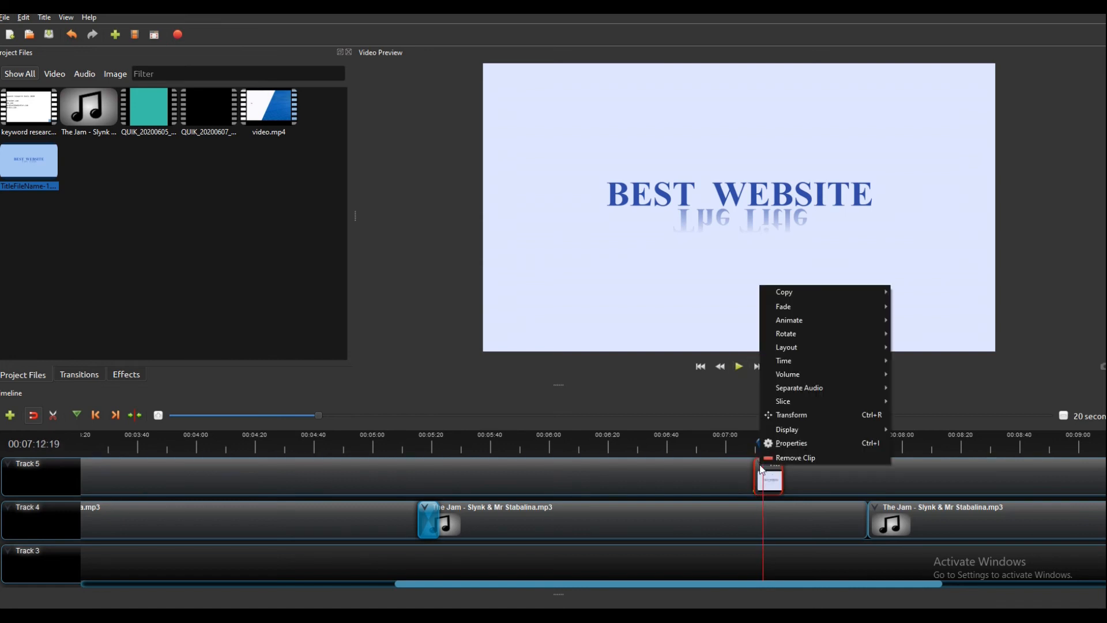
{"action": "left_click", "coordinate": [786, 414]}
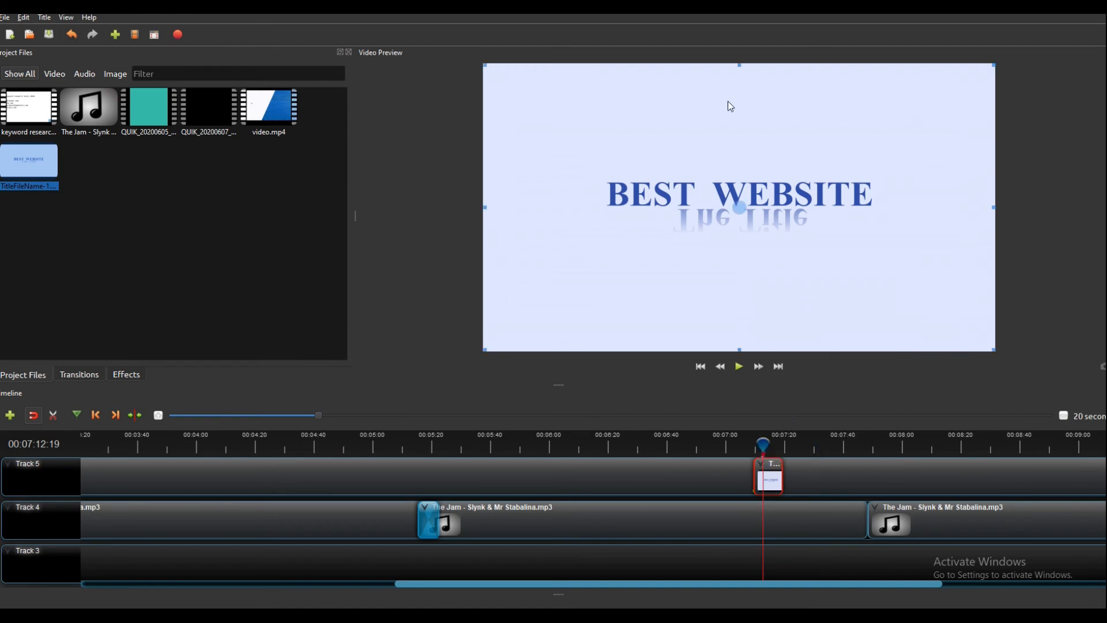
{"action": "left_click_drag", "start_coordinate": [485, 70], "coordinate": [656, 173]}
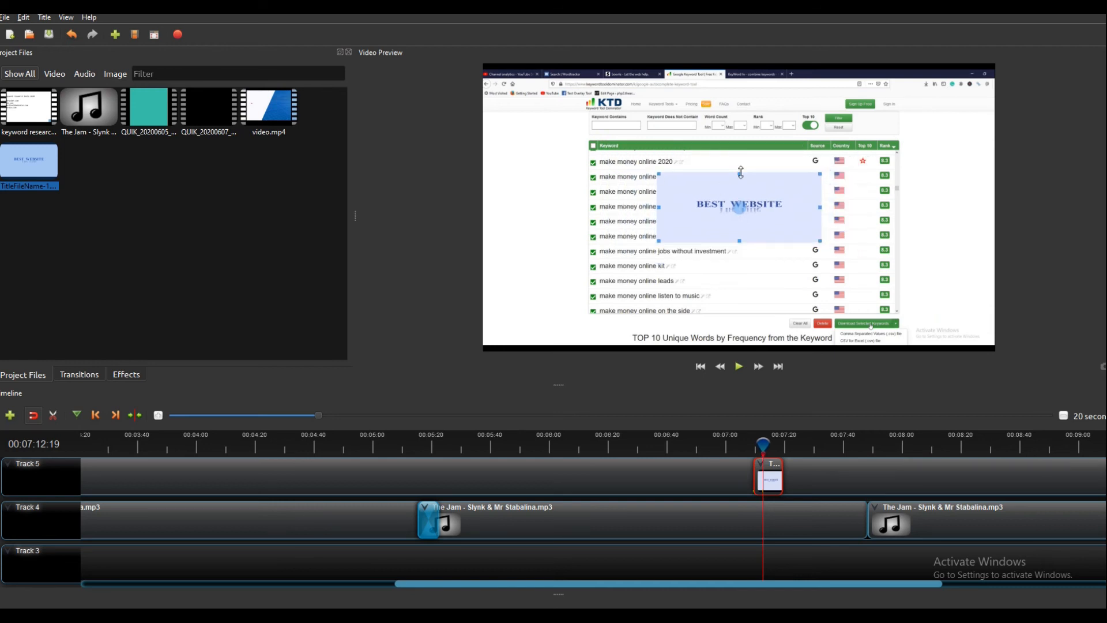
{"action": "left_click_drag", "start_coordinate": [740, 173], "coordinate": [541, 326]}
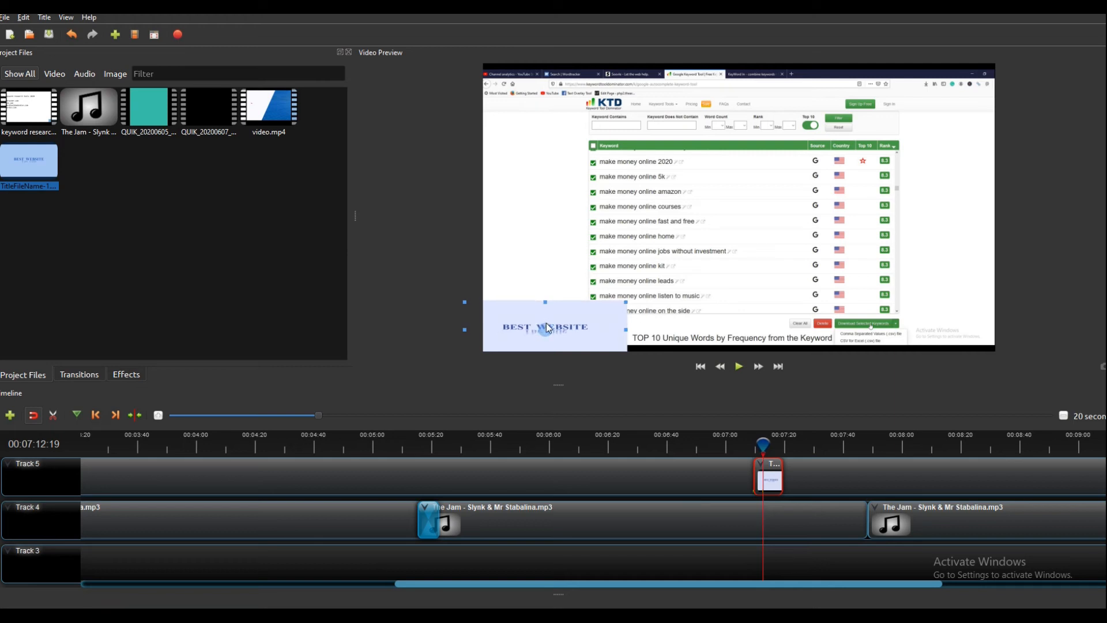
Preview the title overlay from about 00:07:12 and the changeover to the closing QUIK clip around 00:09:41
{"action": "left_click", "coordinate": [738, 366]}
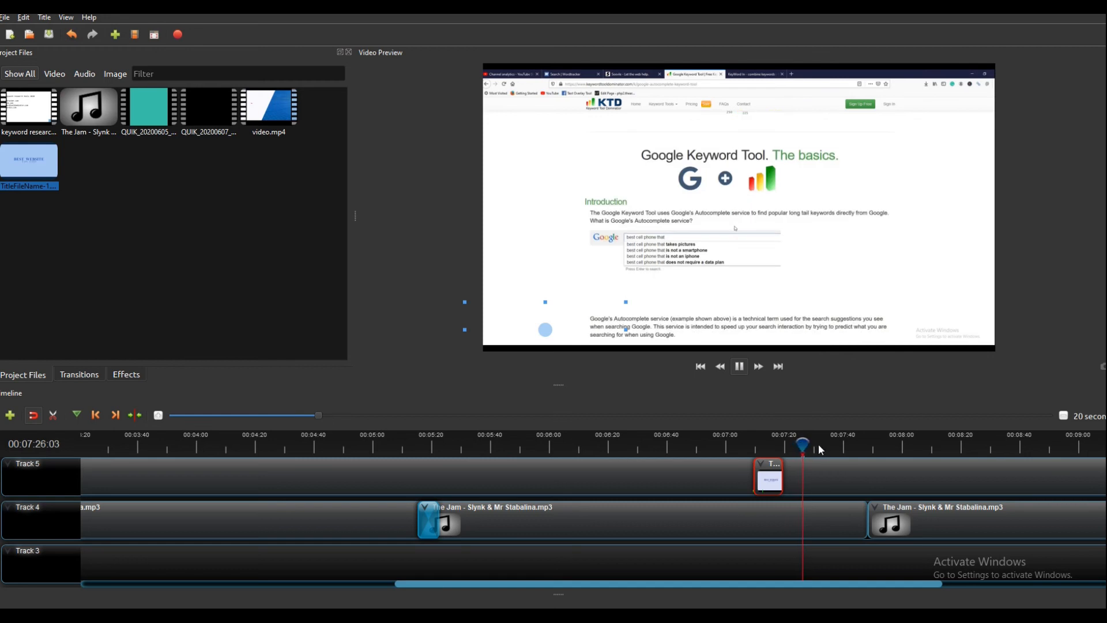
{"action": "left_click_drag", "start_coordinate": [870, 582], "coordinate": [1000, 577]}
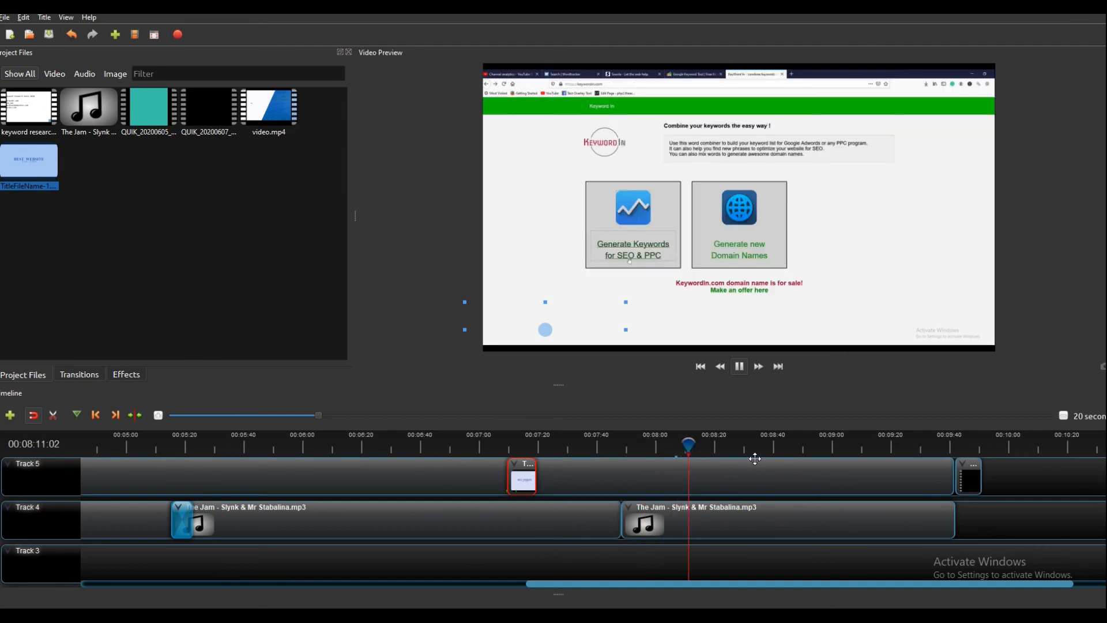
{"action": "left_click_drag", "start_coordinate": [708, 445], "coordinate": [926, 446]}
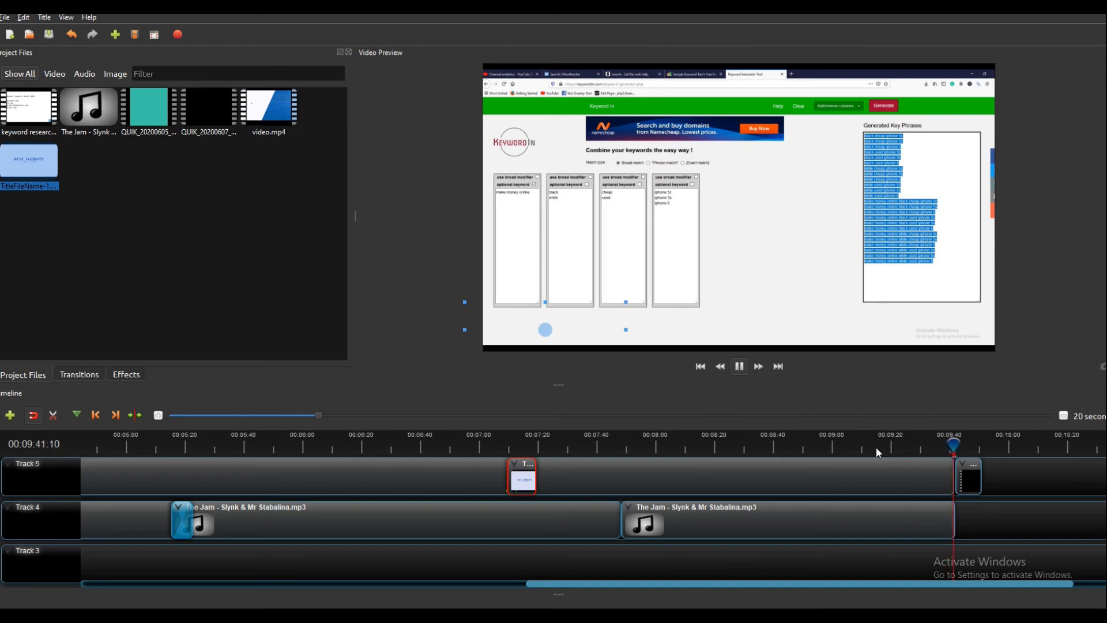
{"action": "left_click", "coordinate": [738, 367]}
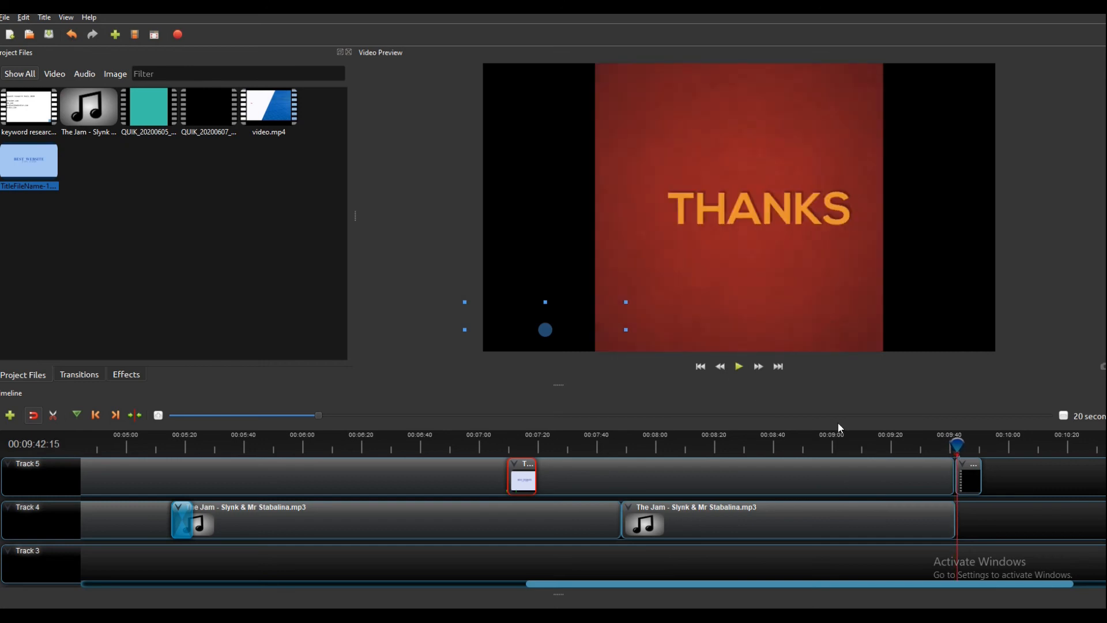
Shift the closing QUIK clip on Track 5 slightly earlier to meet the keyword research video's end, and play it
{"action": "left_click", "coordinate": [968, 477]}
{"action": "left_click_drag", "start_coordinate": [953, 444], "coordinate": [949, 444]}
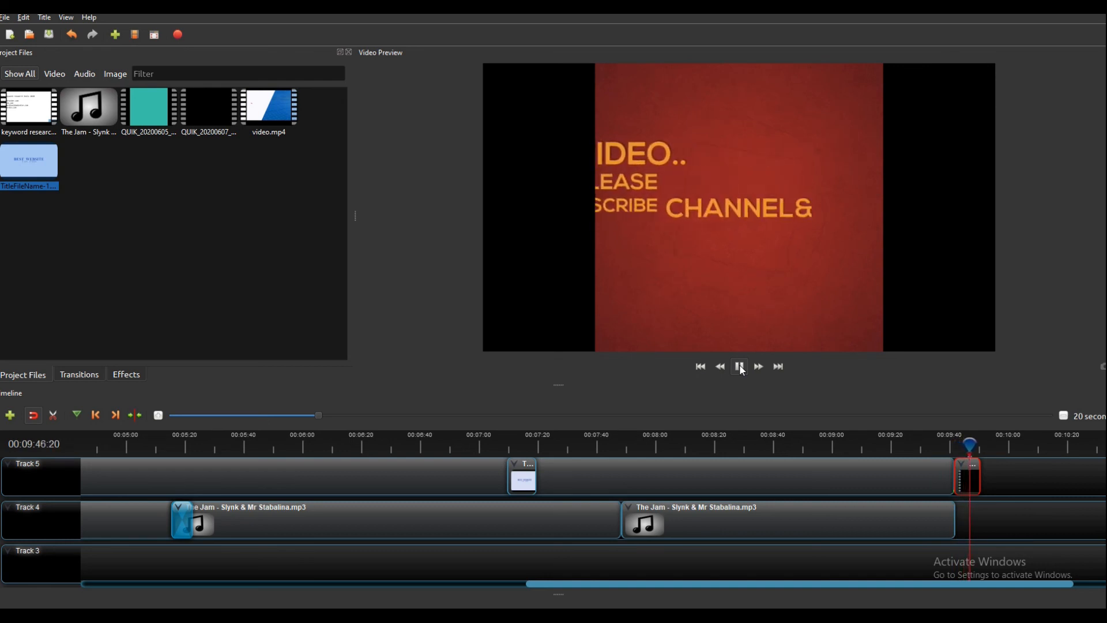
{"action": "left_click", "coordinate": [740, 366]}
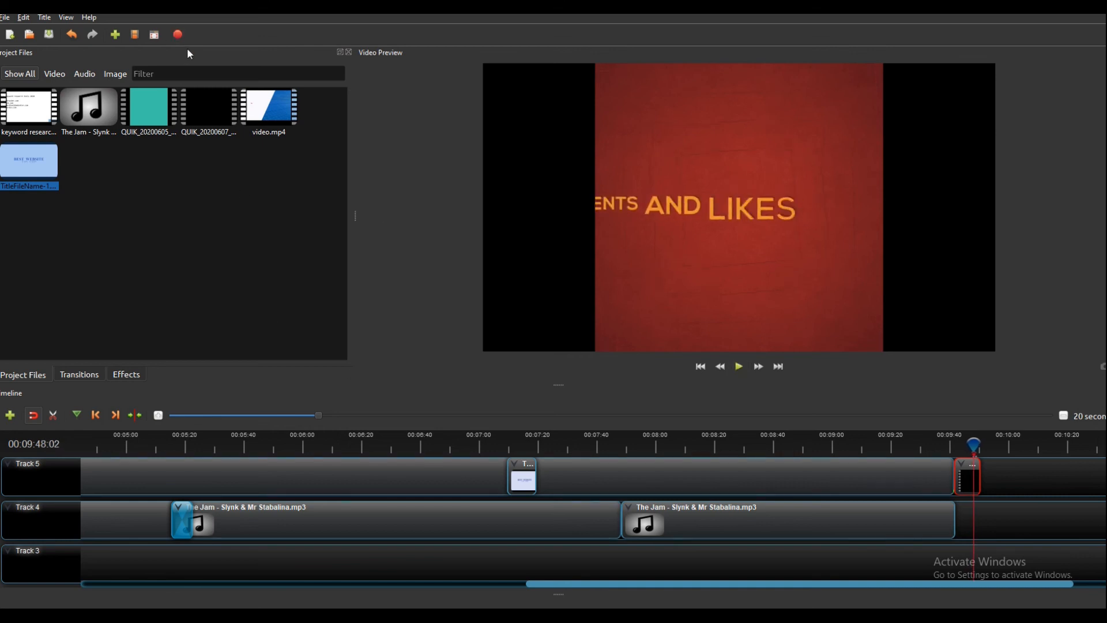
Start the video export and set its file name to "VIDEO EDITING"
{"action": "left_click", "coordinate": [179, 35]}
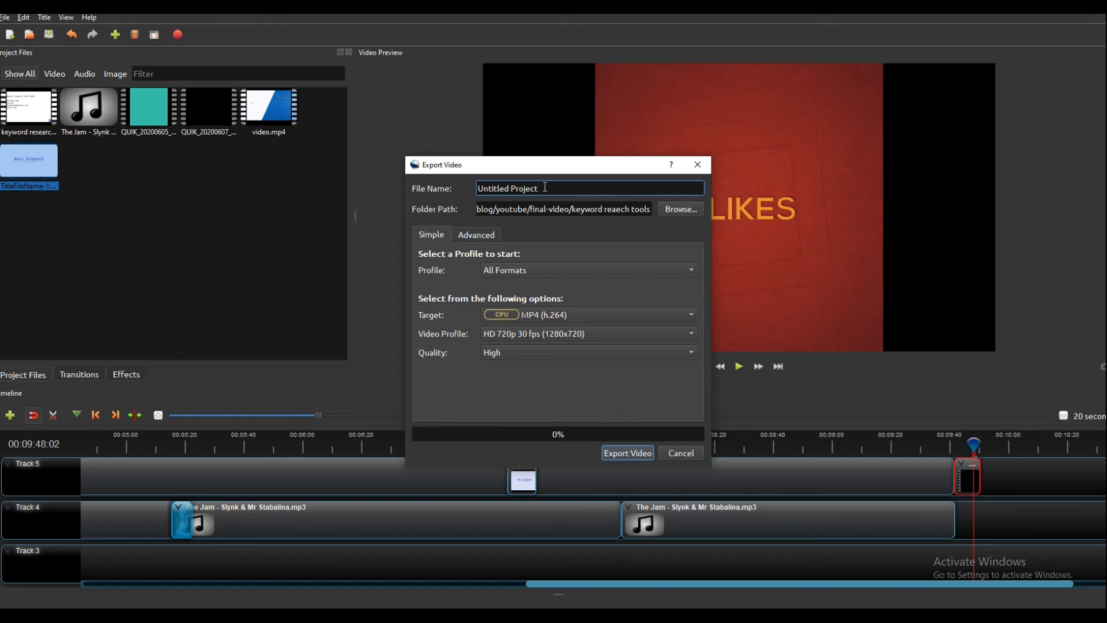
{"action": "key", "text": "BackSpace"}
{"action": "key", "text": "BackSpace"}
{"action": "key", "text": "BackSpace"}
{"action": "key", "text": "BackSpace"}
{"action": "key", "text": "BackSpace"}
{"action": "key", "text": "BackSpace"}
{"action": "key", "text": "BackSpace"}
{"action": "key", "text": "BackSpace"}
{"action": "key", "text": "BackSpace"}
{"action": "key", "text": "BackSpace"}
{"action": "key", "text": "BackSpace"}
{"action": "key", "text": "BackSpace"}
{"action": "key", "text": "BackSpace"}
{"action": "key", "text": "BackSpace"}
{"action": "key", "text": "BackSpace"}
{"action": "type", "text": "VIDEO EDIT"}
{"action": "type", "text": "ING"}
Set the export destination to the EDITER VIDEO folder inside youtube/row matrial
{"action": "left_click", "coordinate": [682, 210]}
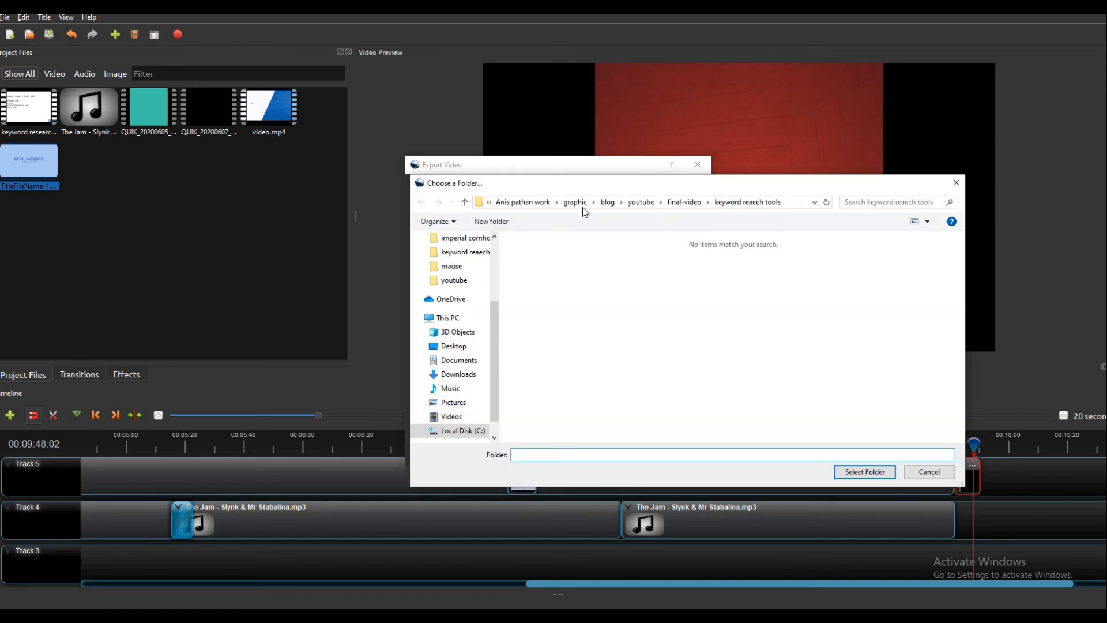
{"action": "left_click", "coordinate": [692, 206]}
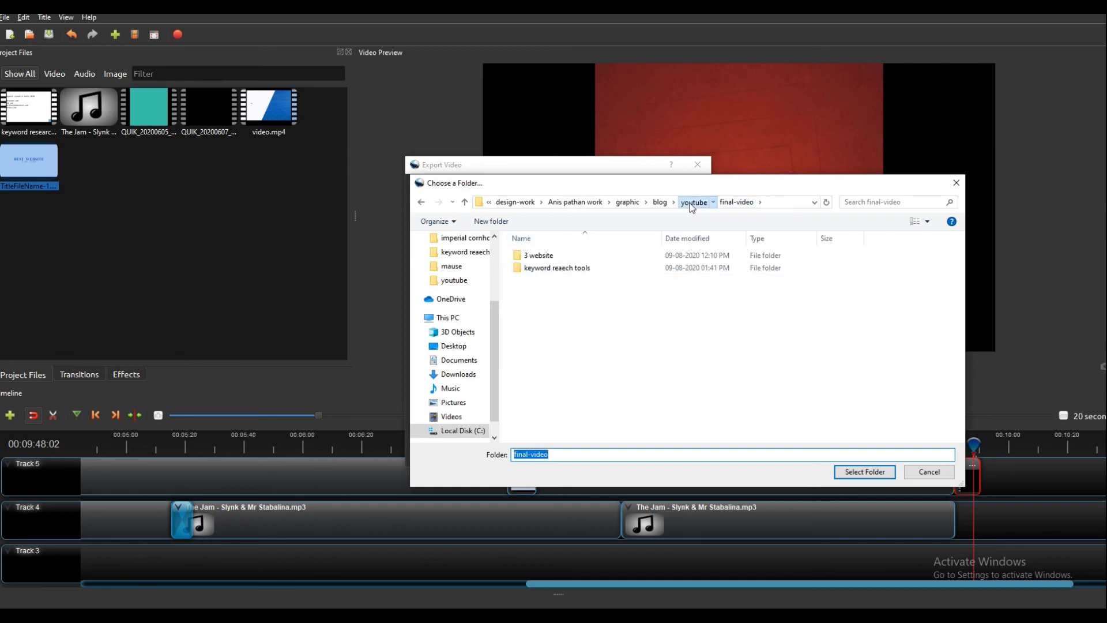
{"action": "left_click", "coordinate": [691, 203]}
{"action": "double_click", "coordinate": [616, 287]}
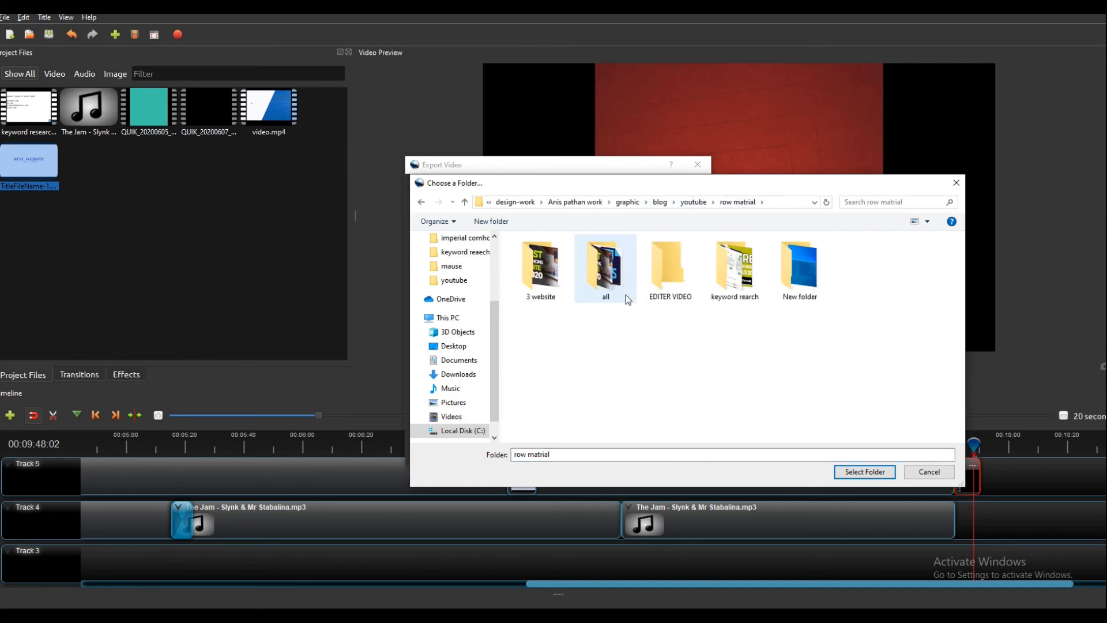
{"action": "left_click", "coordinate": [683, 296]}
{"action": "double_click", "coordinate": [683, 295]}
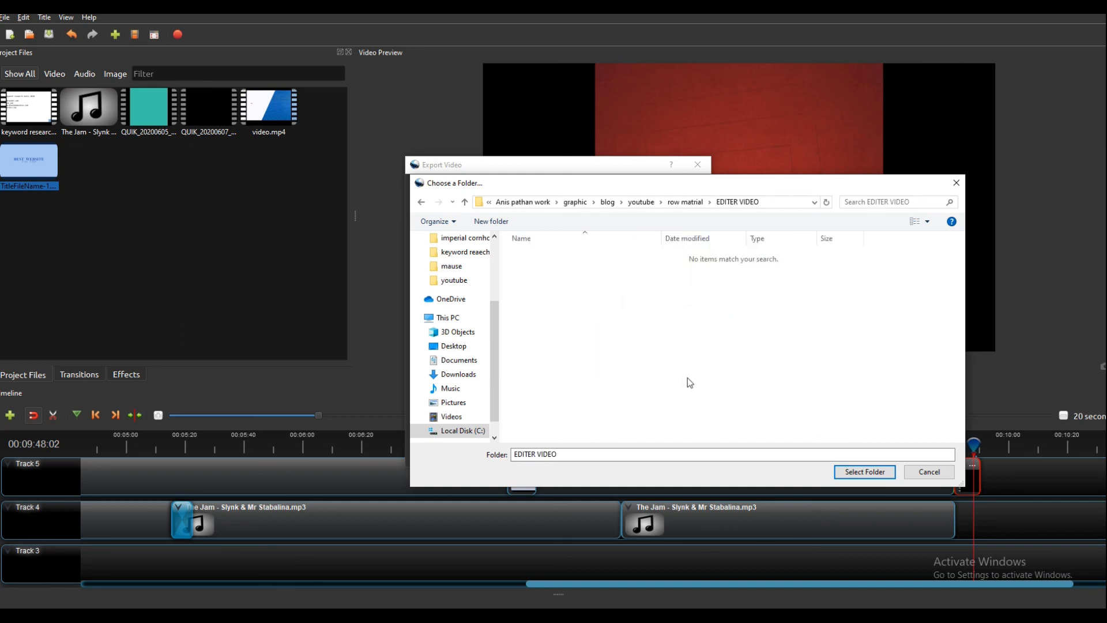
{"action": "left_click", "coordinate": [861, 471]}
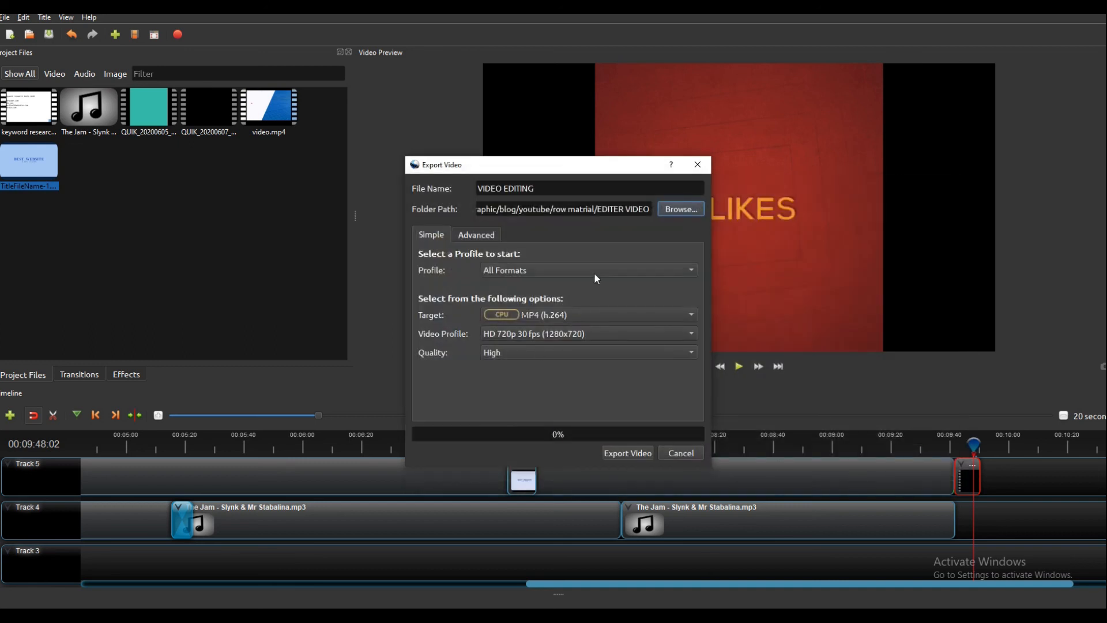
Export the video with the Web profile, Flickr-HD target, HD 1080p 25 fps (1920x1080) and High quality, and close the finished export
{"action": "left_click", "coordinate": [621, 275]}
{"action": "left_click", "coordinate": [519, 330]}
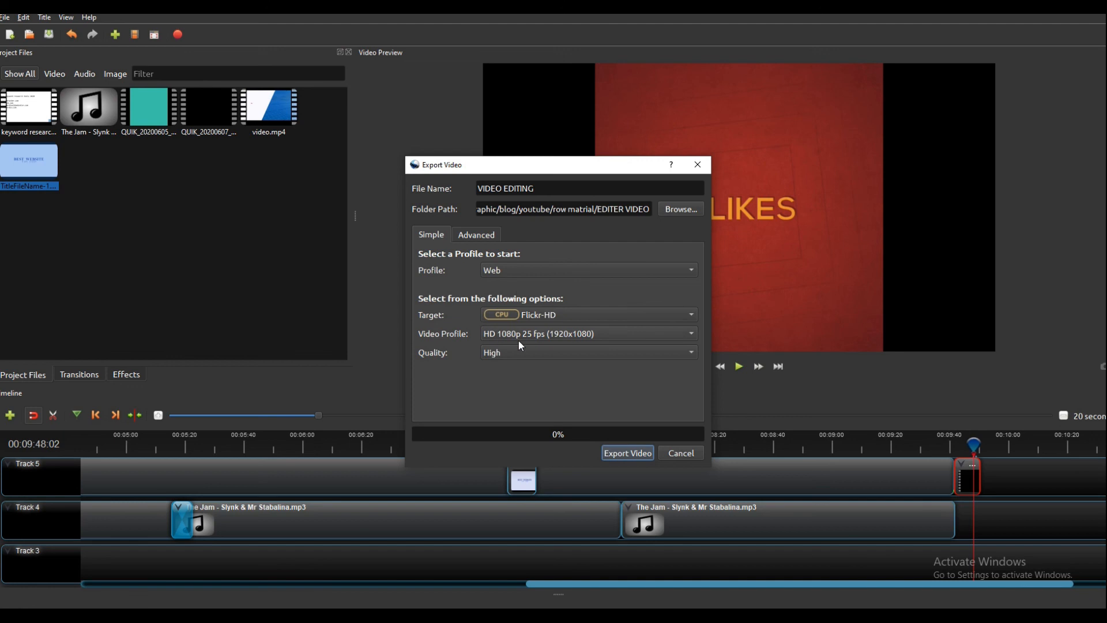
{"action": "left_click", "coordinate": [545, 315]}
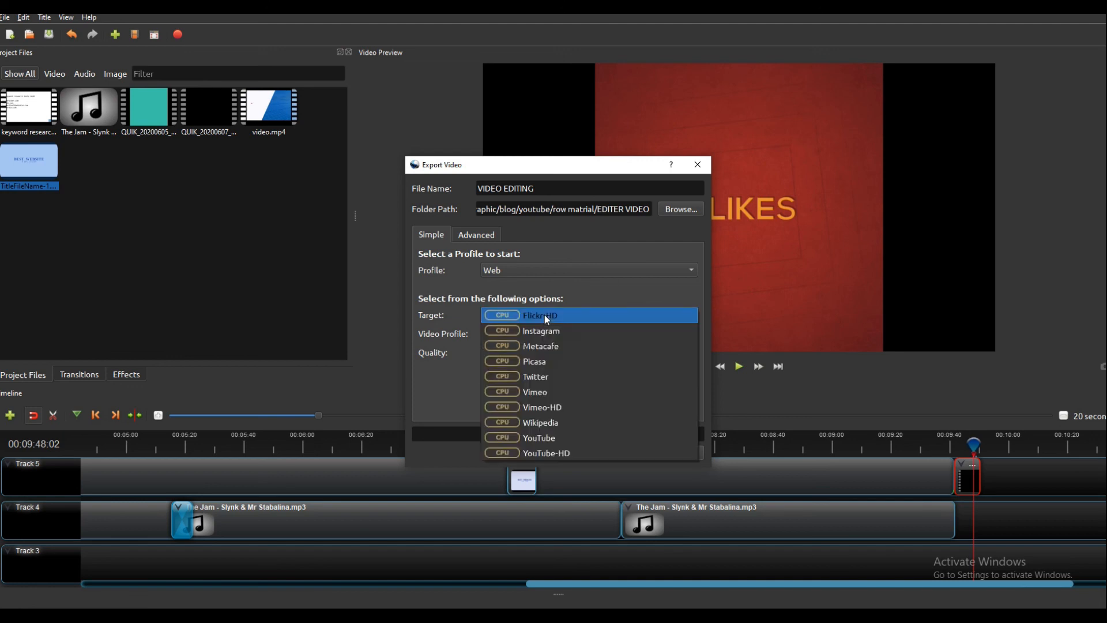
{"action": "left_click", "coordinate": [546, 316]}
{"action": "left_click", "coordinate": [551, 336]}
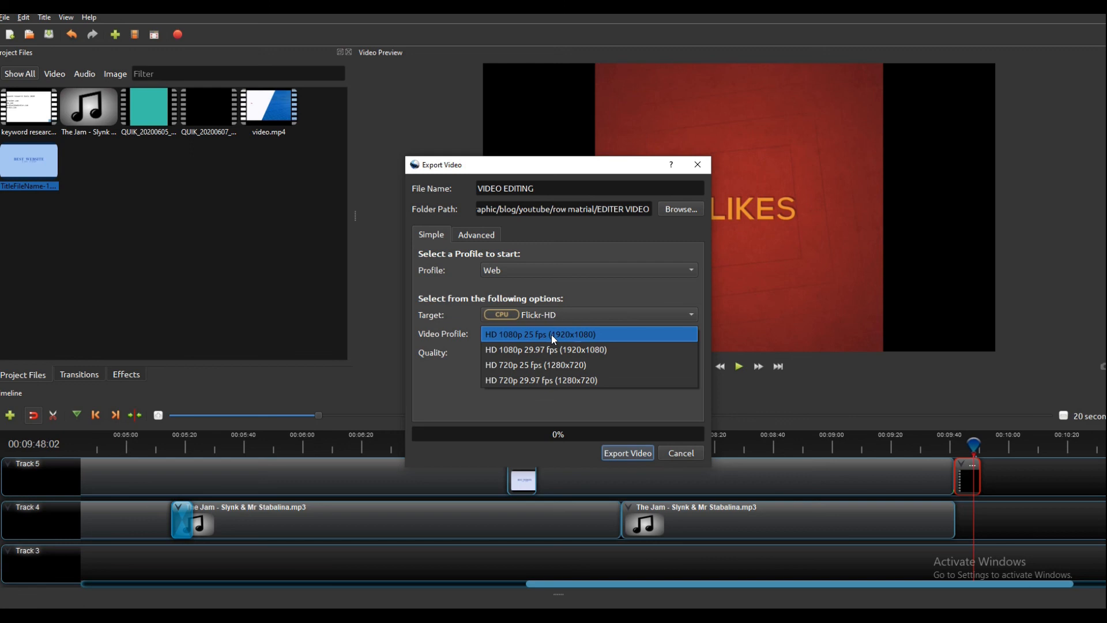
{"action": "left_click", "coordinate": [601, 335]}
{"action": "left_click", "coordinate": [587, 353]}
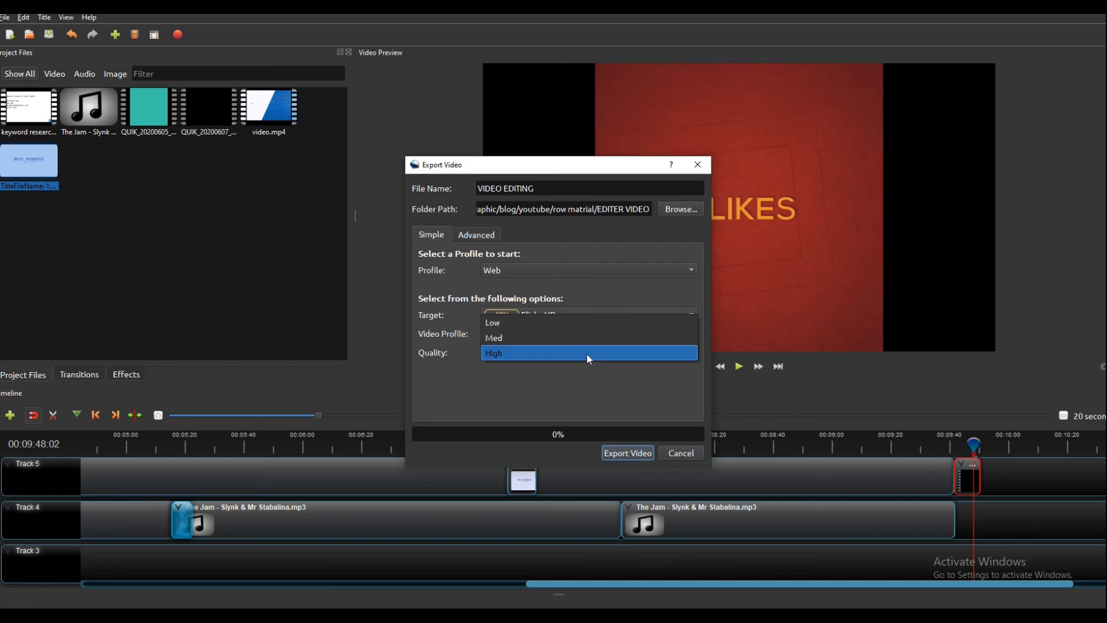
{"action": "left_click", "coordinate": [586, 353]}
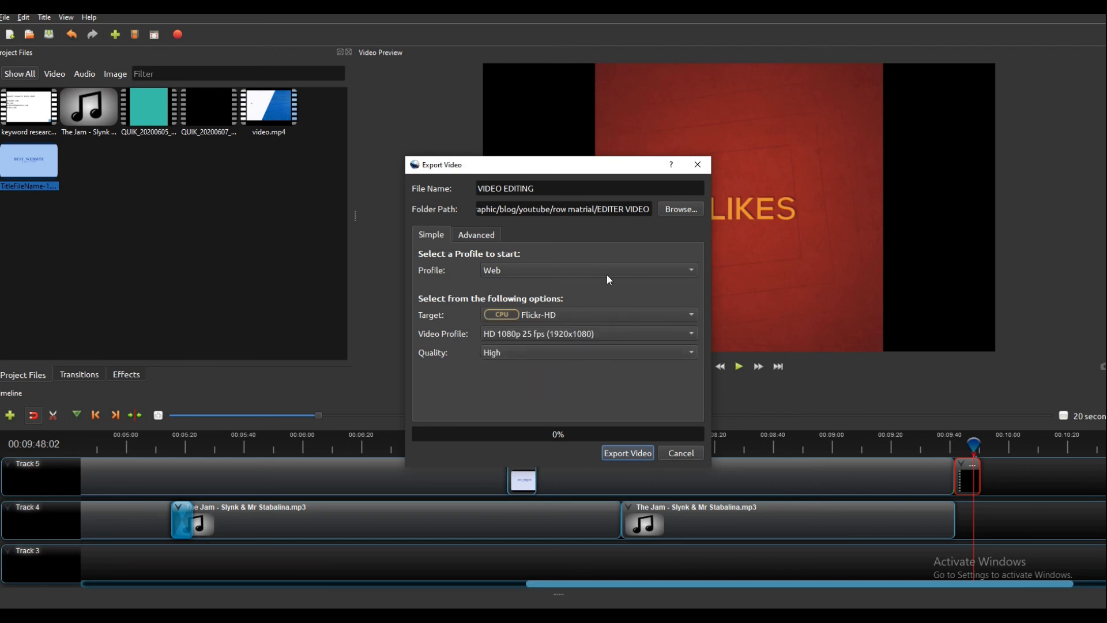
{"action": "left_click", "coordinate": [631, 453]}
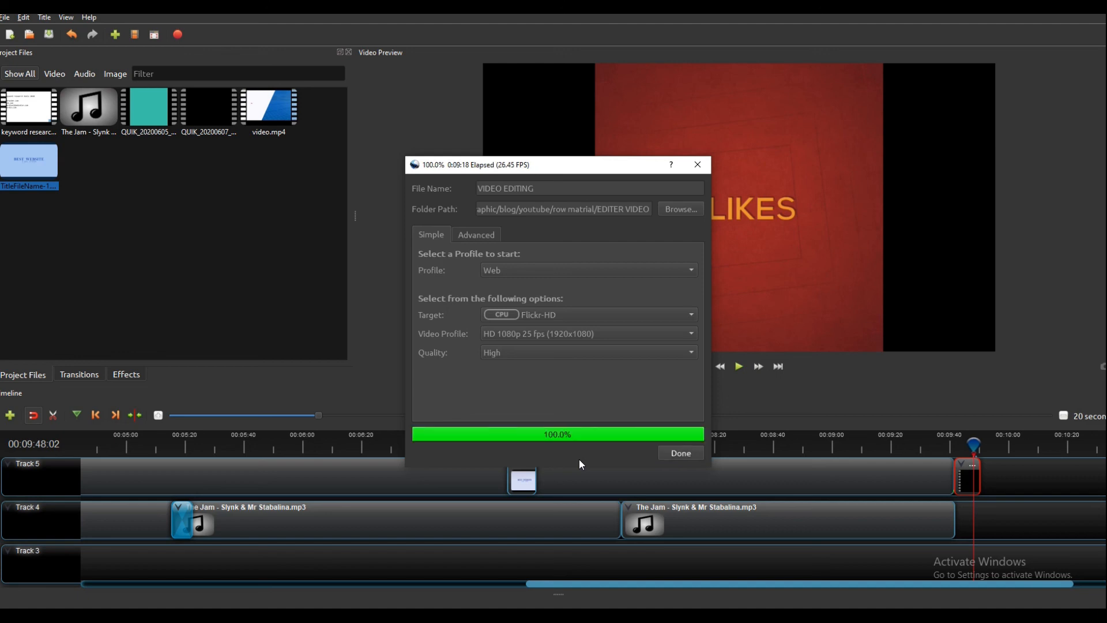
{"action": "left_click", "coordinate": [687, 454]}
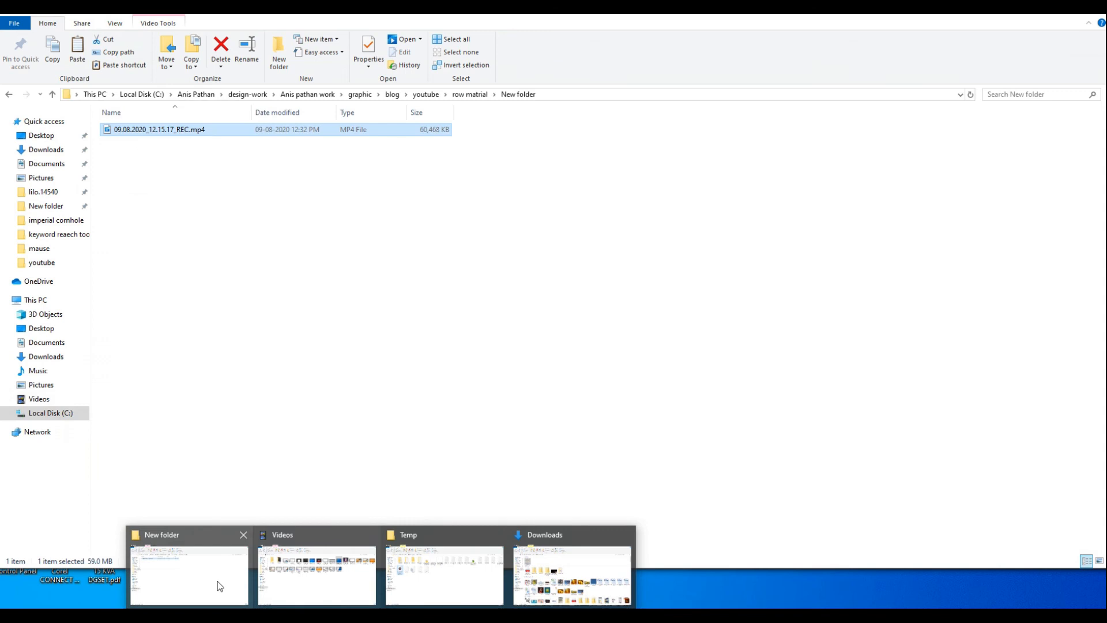
Switch to File Explorer and play VIDEO EDITING.mov from the EDITER VIDEO folder inside row matrial
{"action": "left_click", "coordinate": [219, 586]}
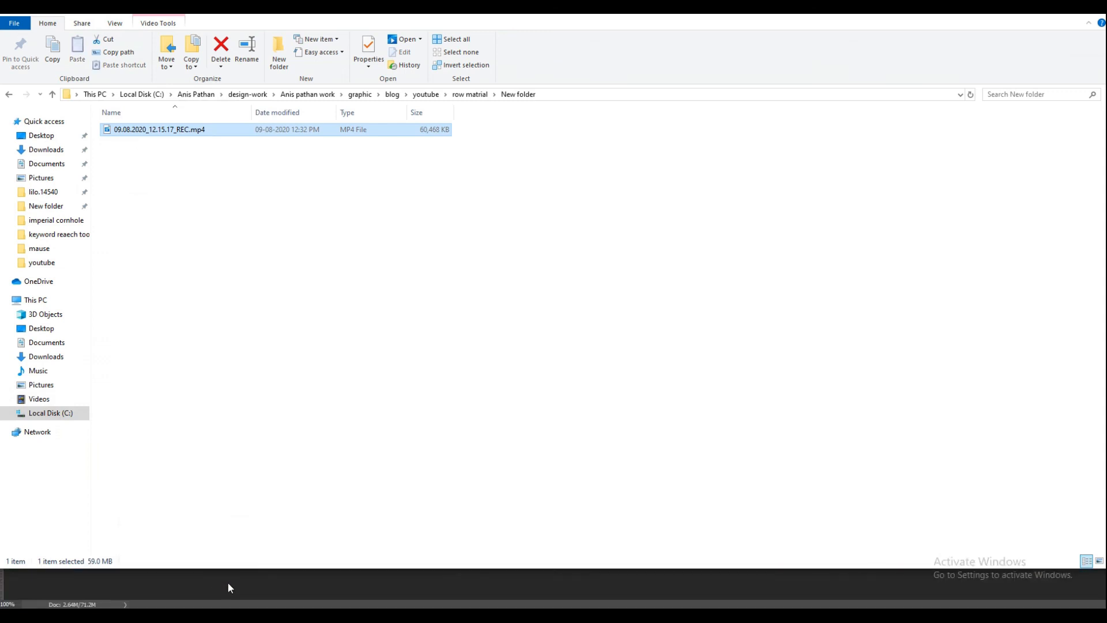
{"action": "left_click", "coordinate": [477, 97]}
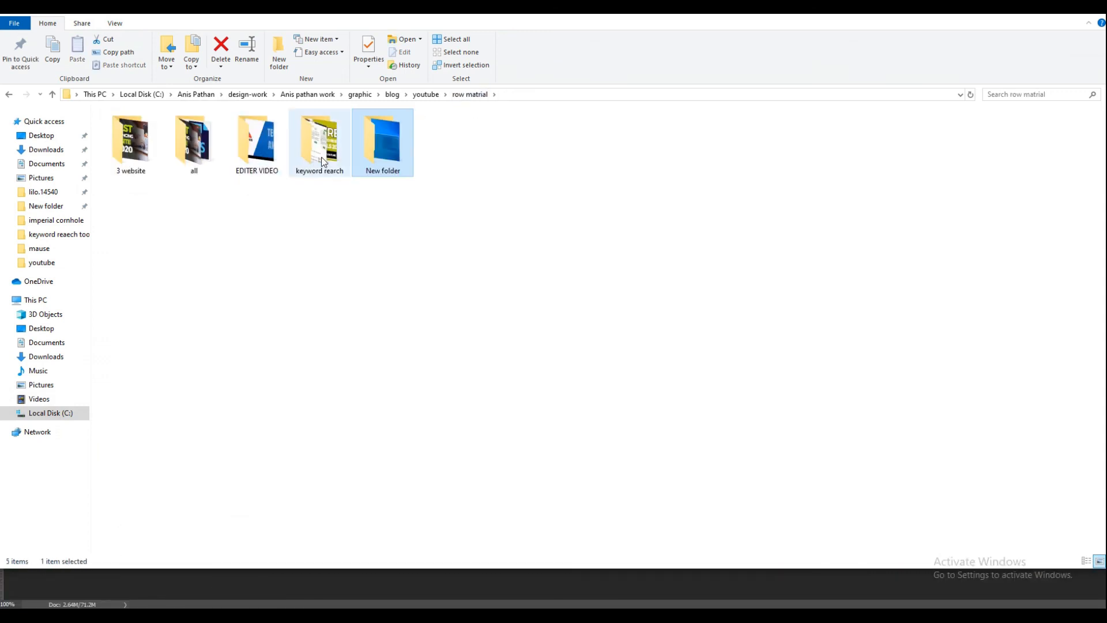
{"action": "double_click", "coordinate": [278, 145]}
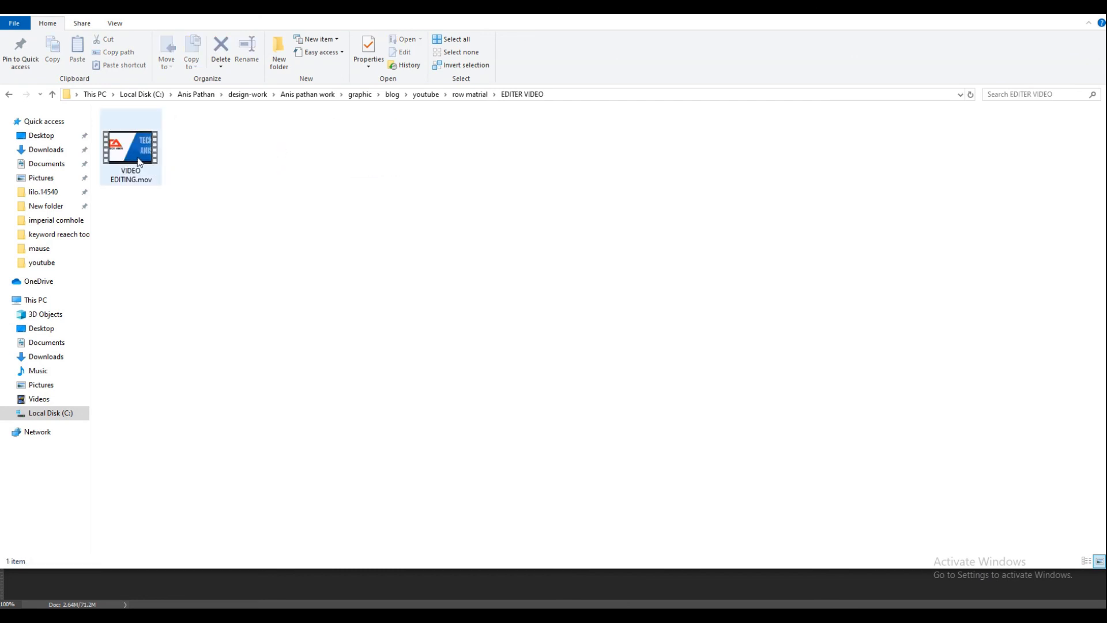
{"action": "double_click", "coordinate": [139, 162]}
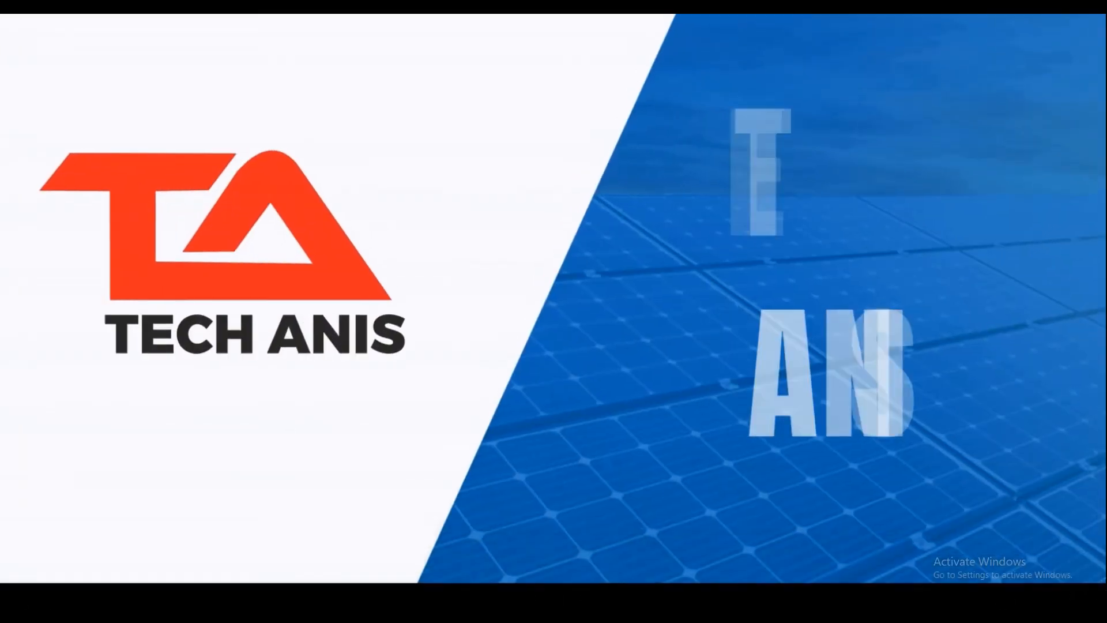
Skim through the exported video from the intro over the keyword research part to the closing QUIK clip
{"action": "mouse_move", "coordinate": [130, 546]}
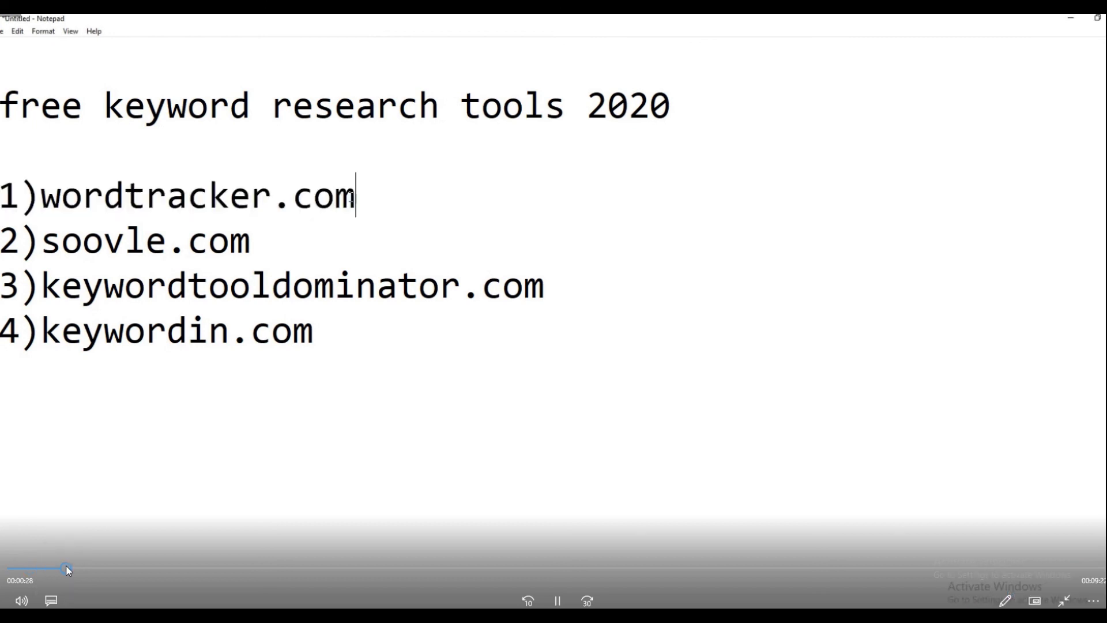
{"action": "left_click", "coordinate": [118, 567]}
{"action": "left_click_drag", "start_coordinate": [186, 569], "coordinate": [306, 571]}
{"action": "left_click_drag", "start_coordinate": [399, 568], "coordinate": [728, 568]}
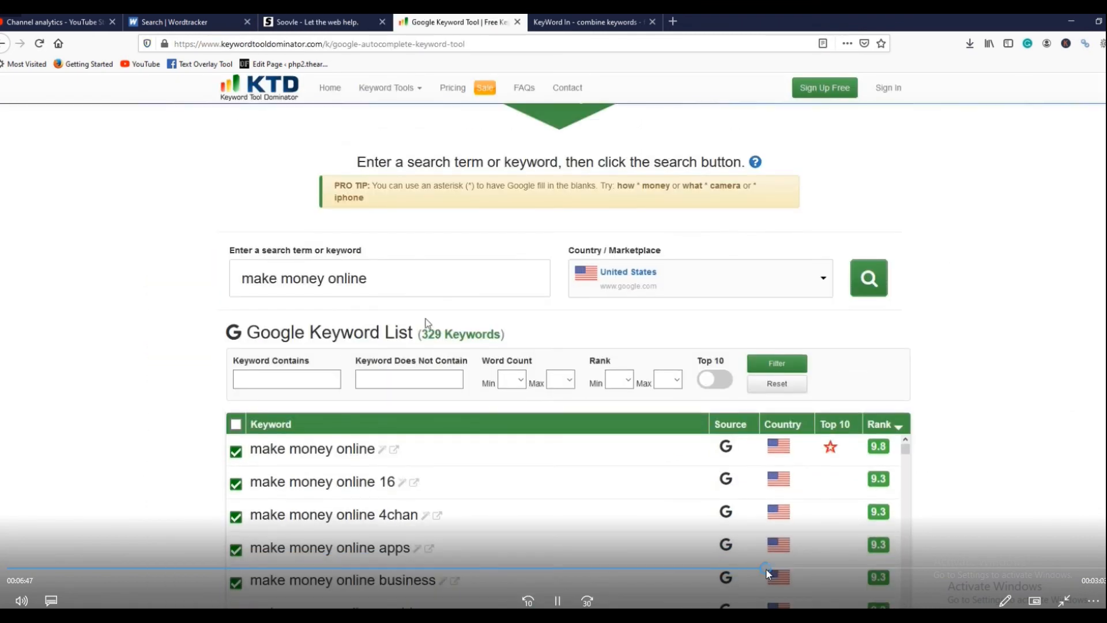
{"action": "left_click", "coordinate": [800, 568]}
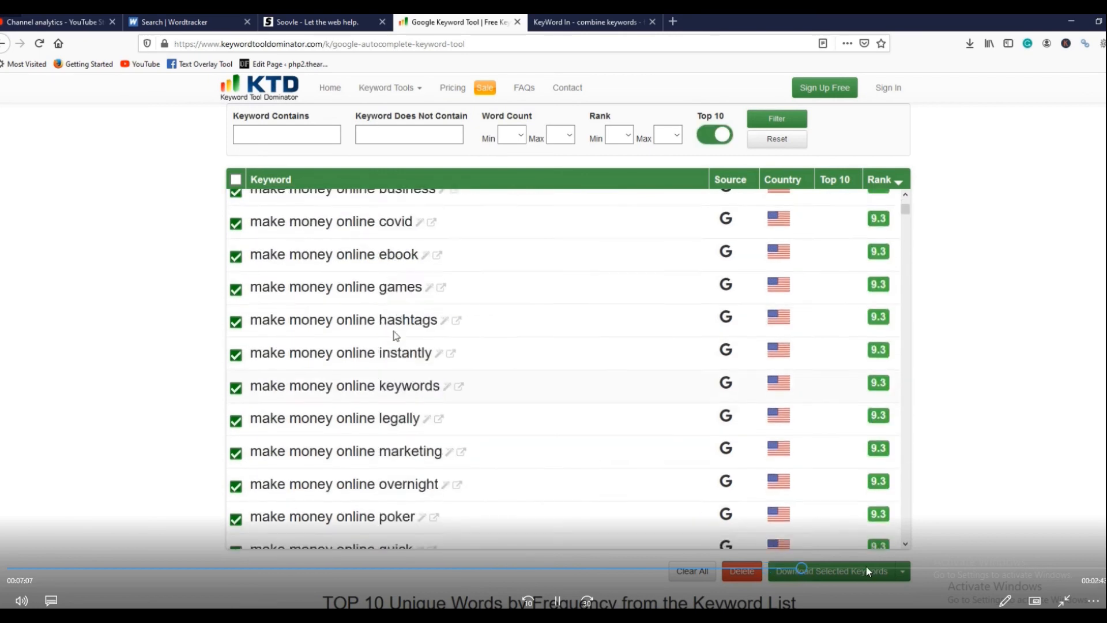
{"action": "left_click_drag", "start_coordinate": [866, 566], "coordinate": [1096, 566]}
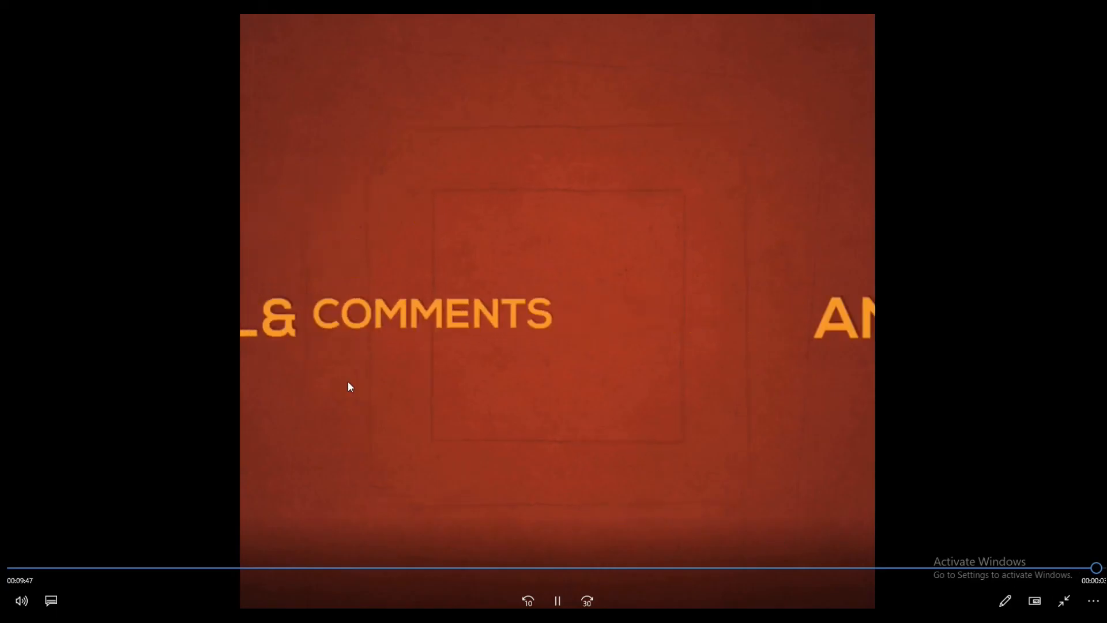